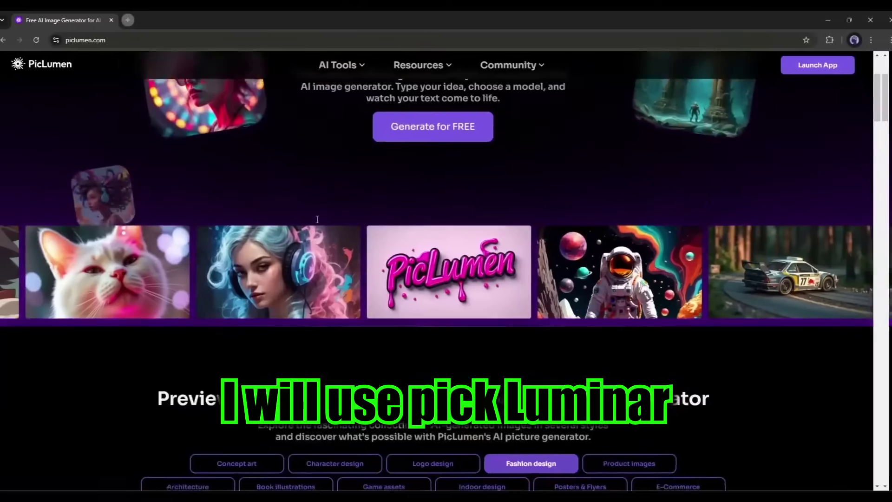
Step: Browse the landing page and show its concept art example images
scroll(323, 219, up, 6)
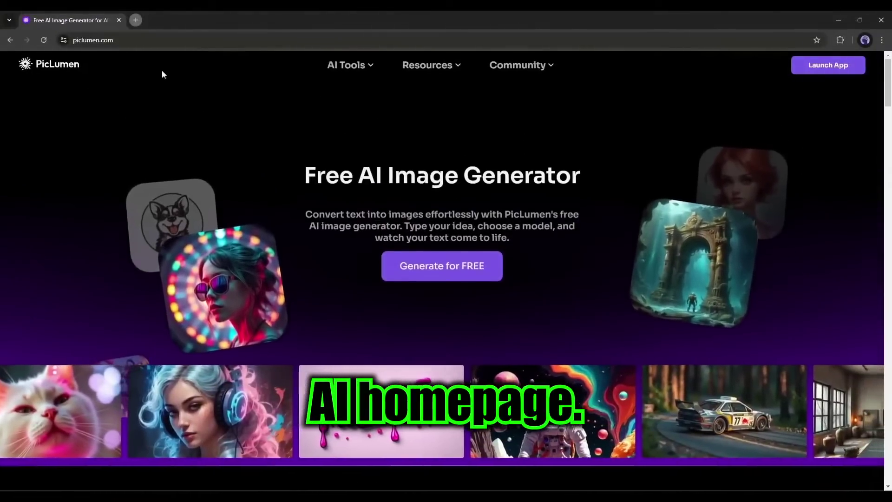
scroll(402, 231, down, 7)
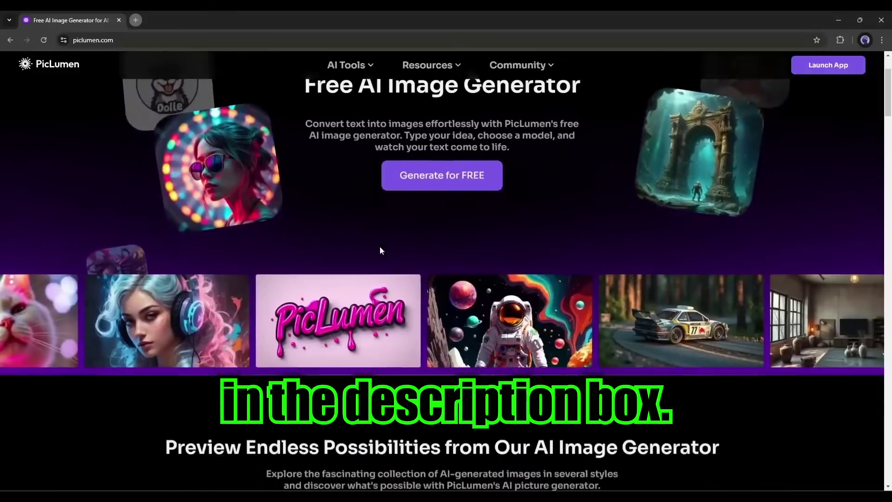
scroll(279, 220, down, 2)
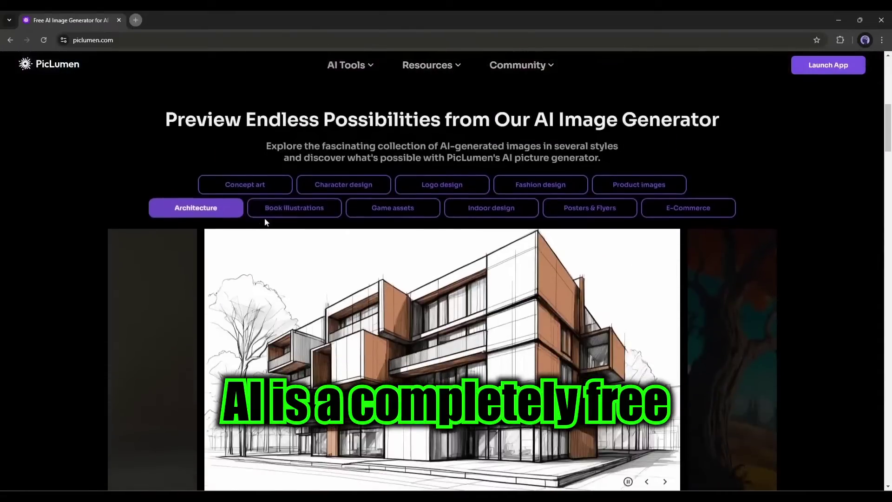
click(247, 191)
scroll(253, 191, down, 2)
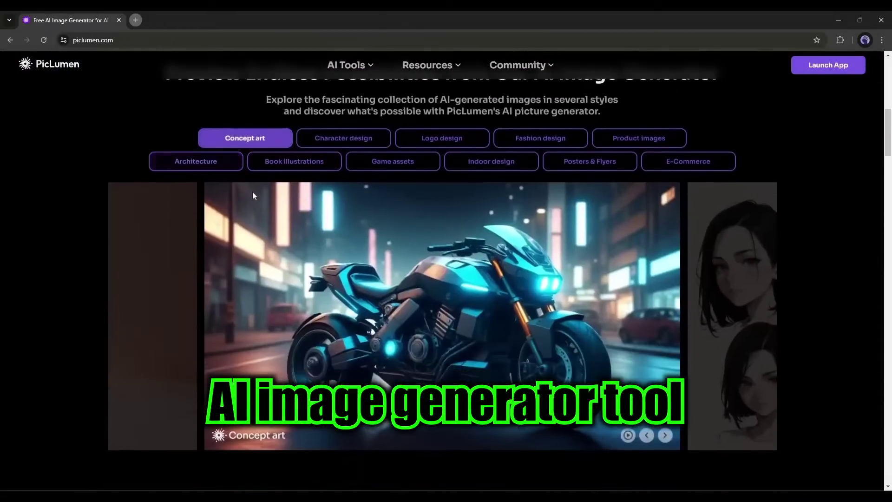
Step: Look through the character, logo, fashion, product, architecture, book, game, indoor, poster and e-commerce examples
click(338, 100)
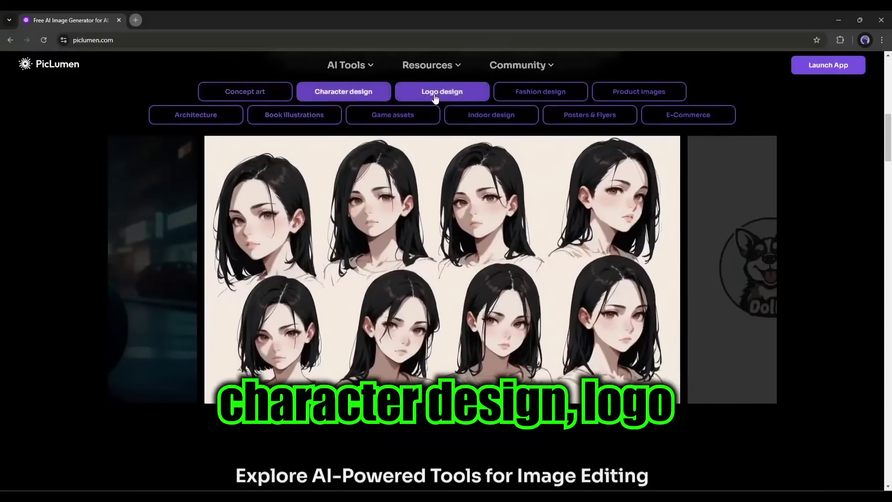
click(436, 97)
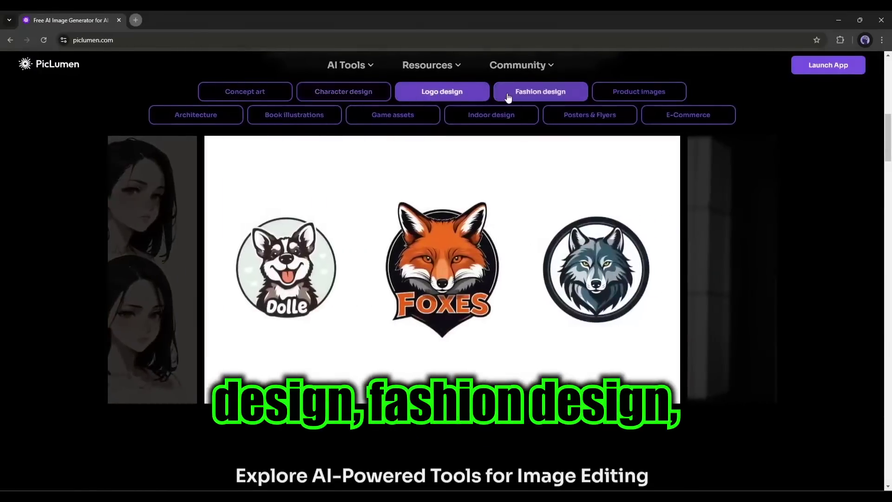
click(540, 95)
click(624, 93)
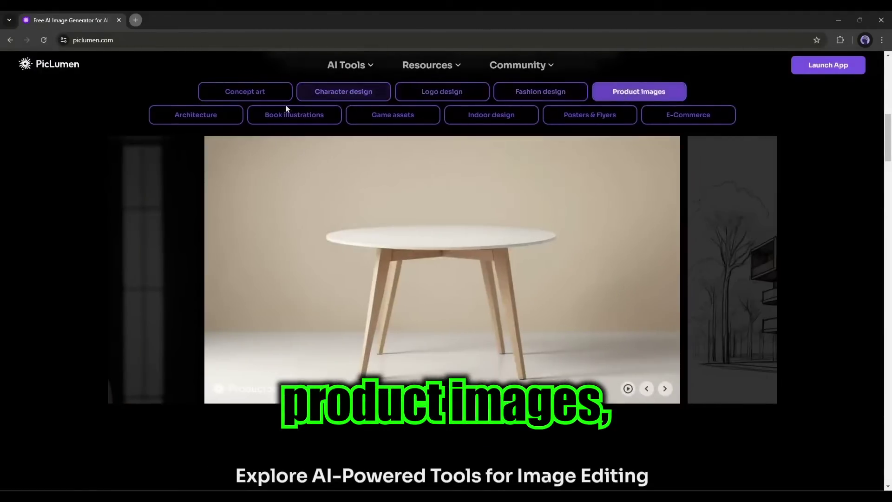
click(195, 116)
click(262, 119)
click(364, 120)
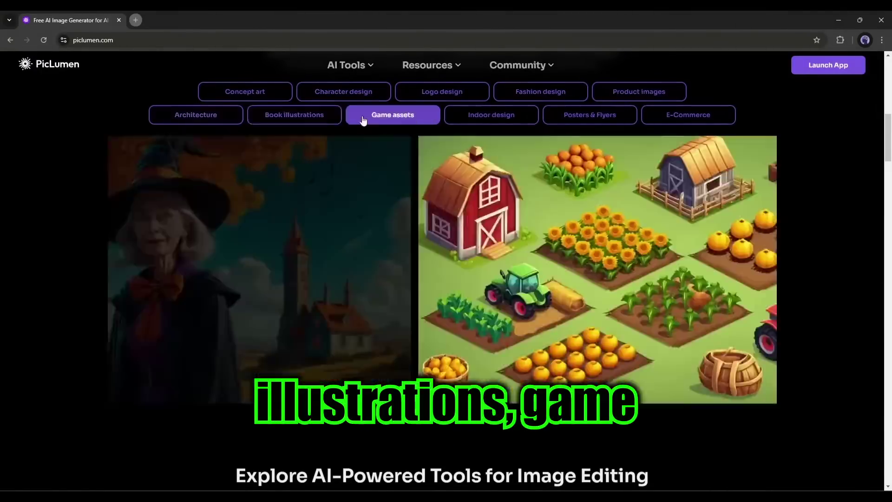
click(491, 119)
click(588, 119)
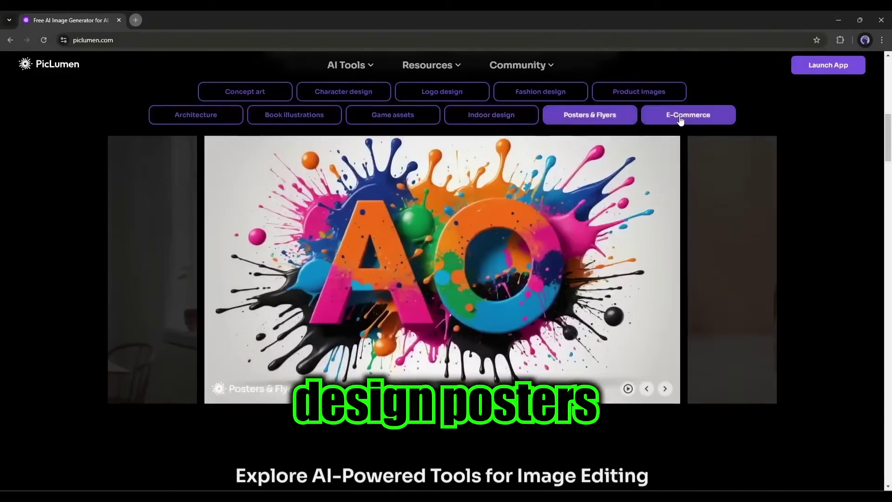
click(681, 119)
Step: Start the free generator and sign in with Google, dismissing the one-tap prompt
scroll(496, 242, down, 3)
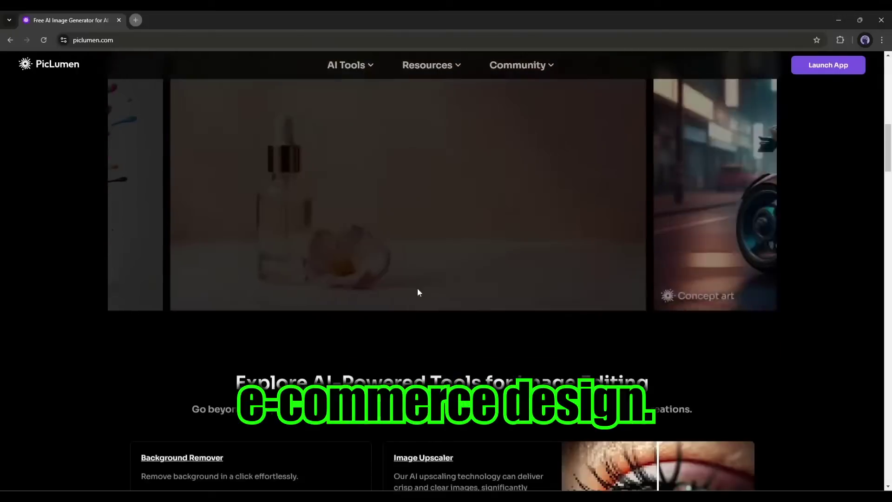
scroll(412, 294, down, 5)
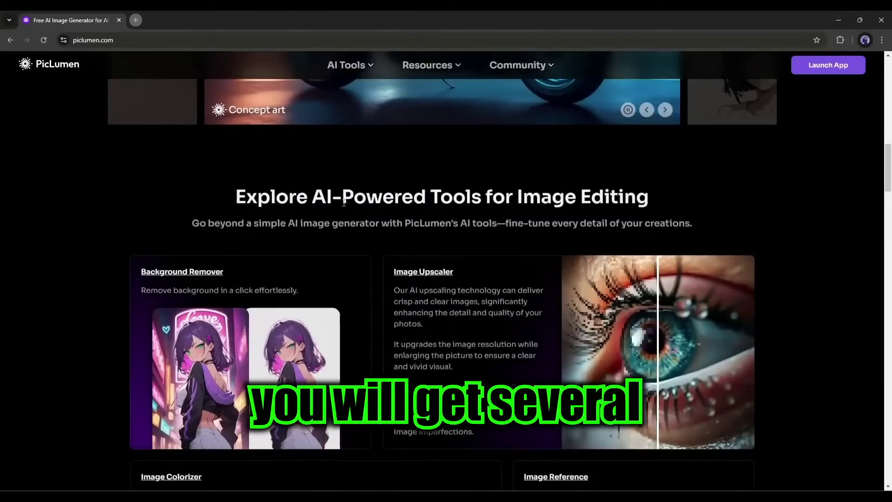
scroll(269, 215, down, 2)
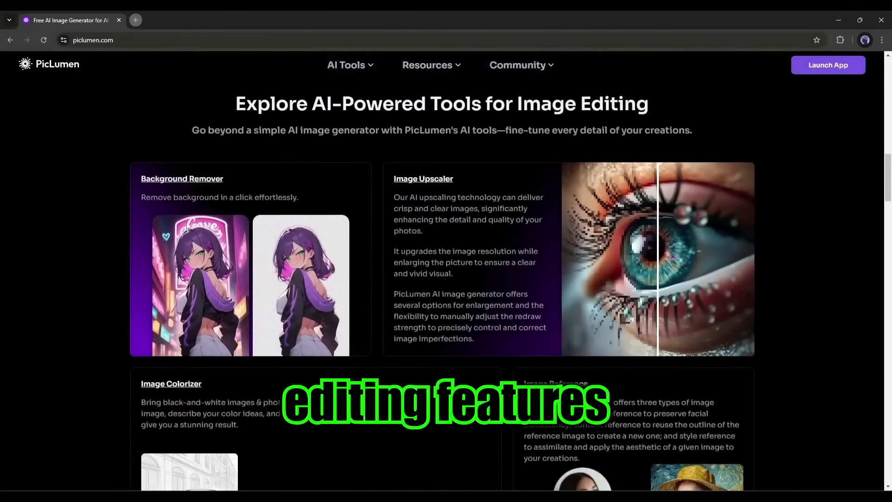
scroll(442, 247, down, 4)
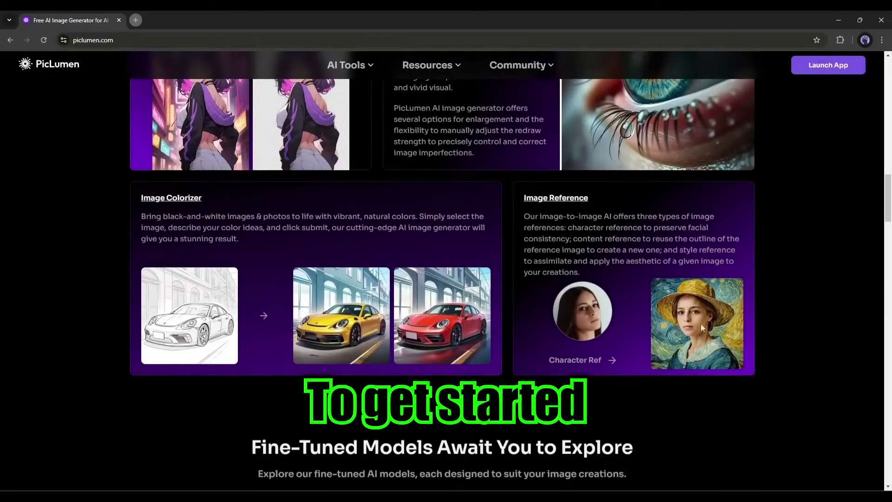
scroll(601, 295, down, 1)
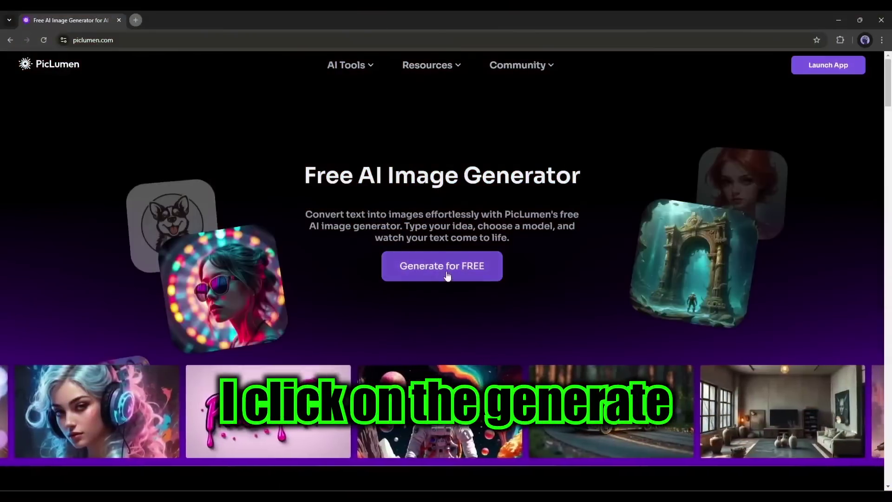
click(442, 272)
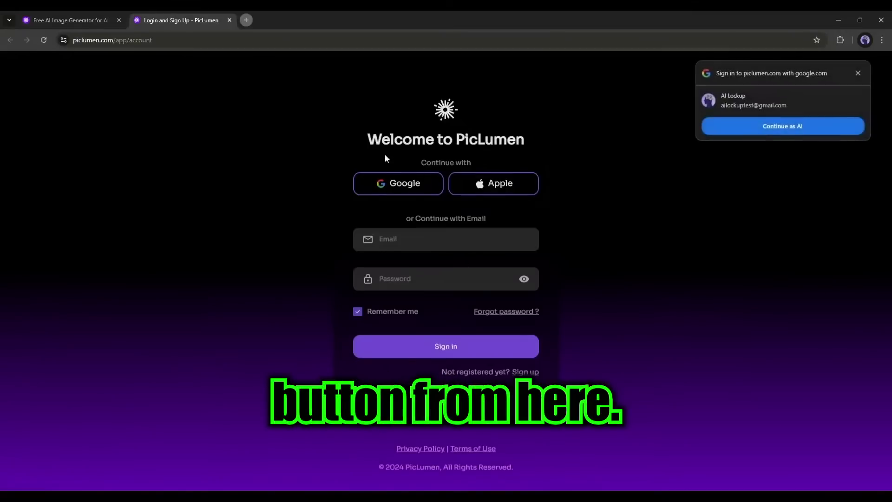
click(859, 73)
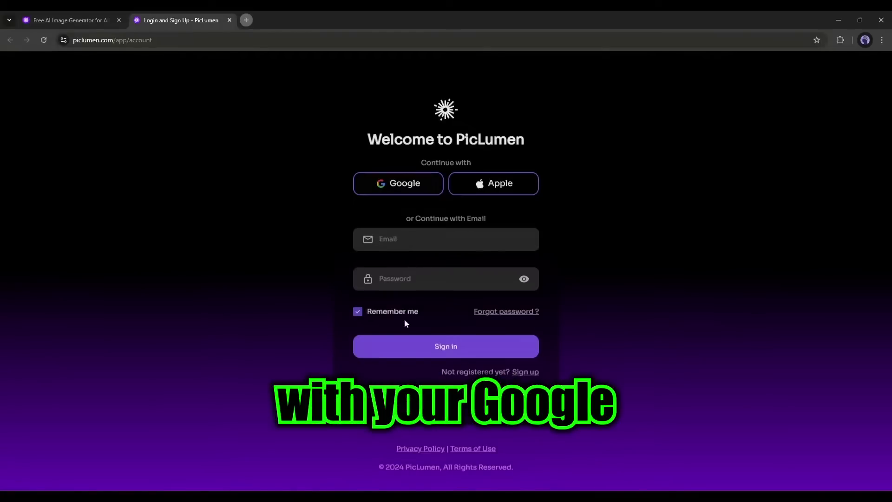
click(377, 188)
click(409, 298)
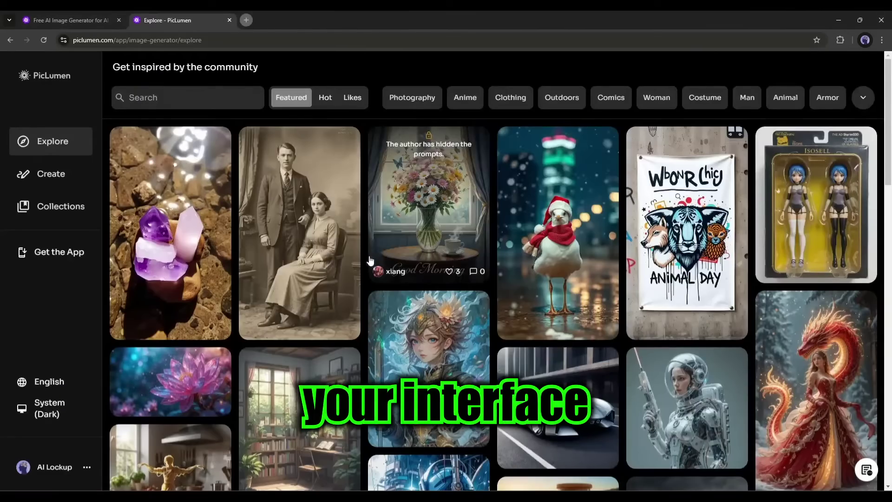
Step: View the white-haired girl image and its prompt in Explore, then close it
scroll(674, 288, down, 1)
scroll(674, 288, down, 10)
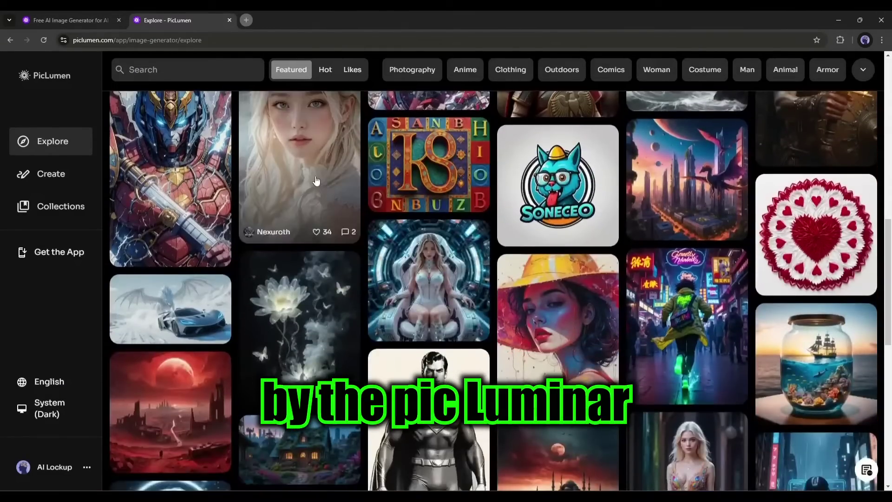
click(325, 188)
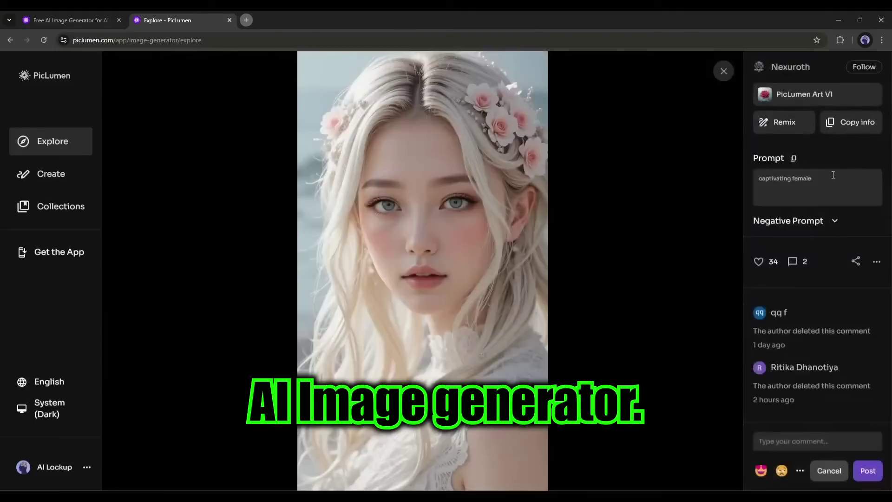
click(717, 180)
scroll(655, 197, up, 10)
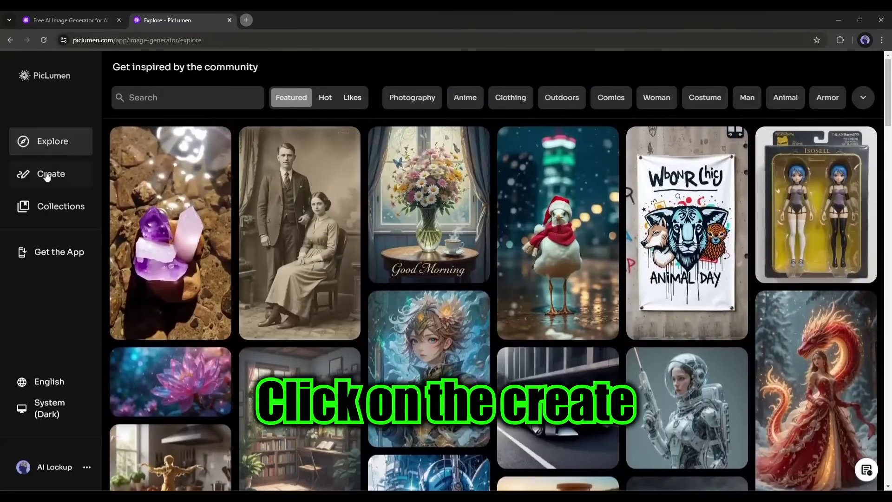
Step: In the Create workspace, generate a portrait of a smiling 22-year-old Latina with blue eyes and wavy silver hair
click(51, 177)
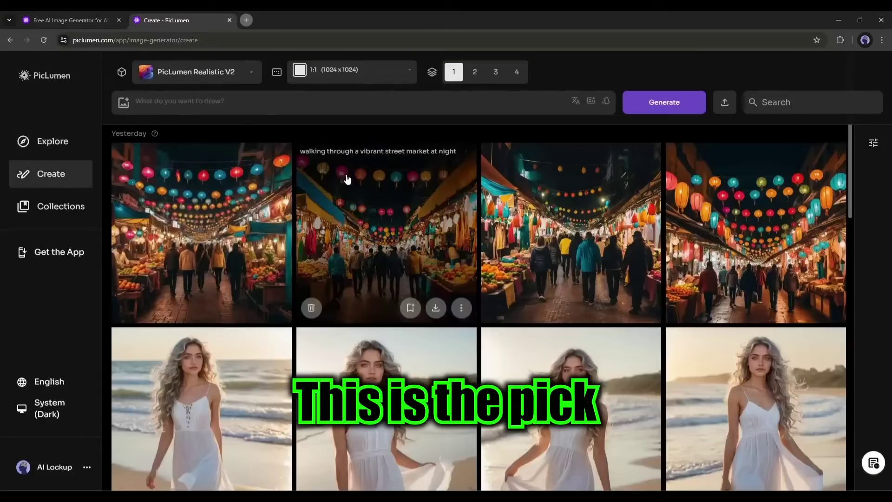
mouse_move(367, 198)
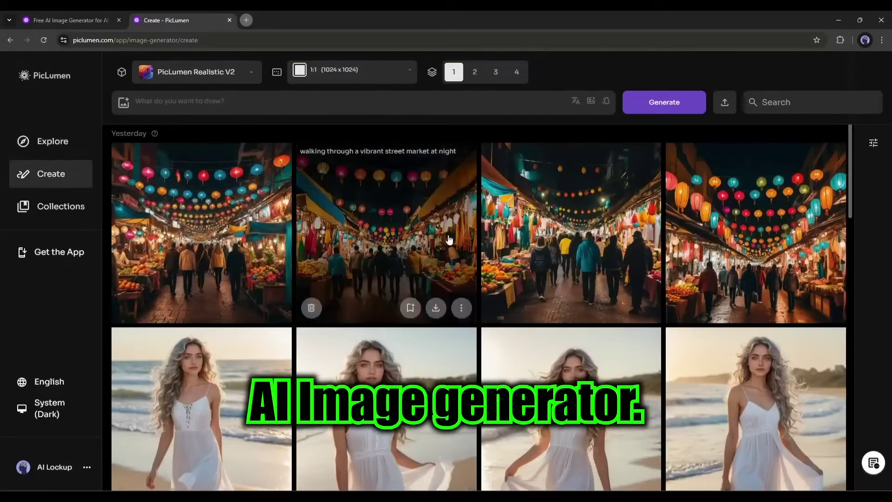
scroll(516, 246, down, 6)
scroll(511, 249, up, 6)
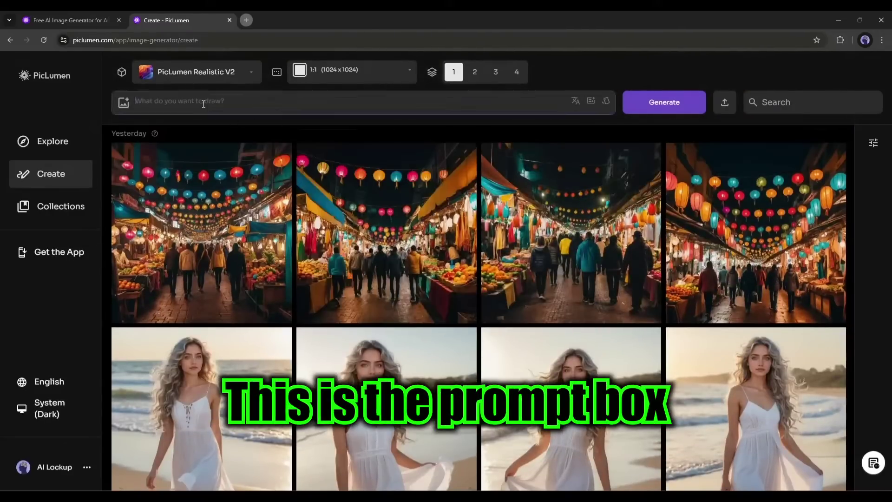
click(250, 103)
text(22)
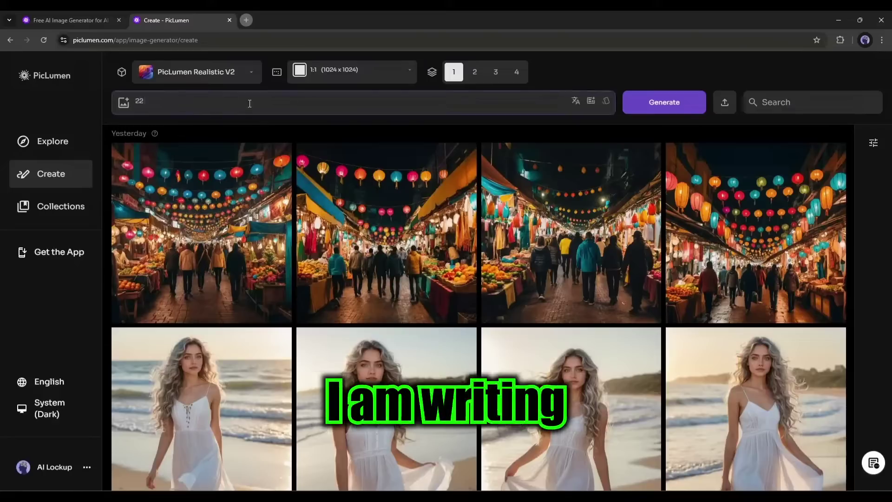
text( years old young girl, Latina)
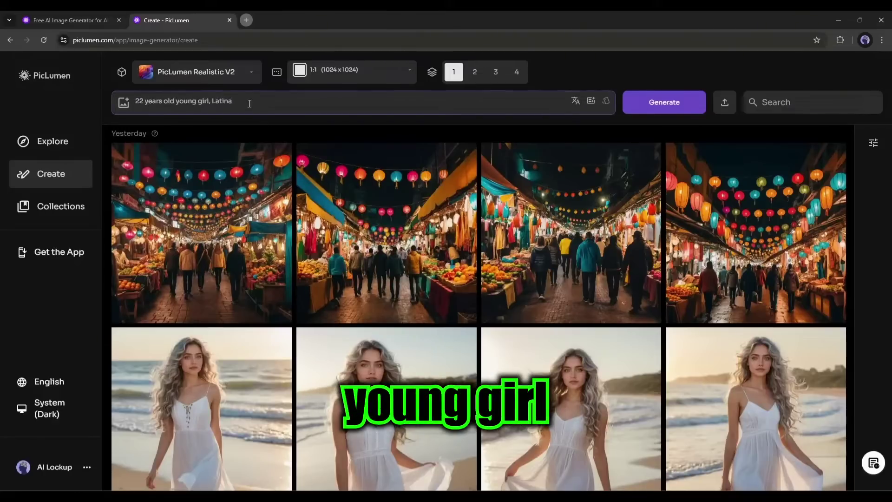
text(, Blue Eyes, long wavy w)
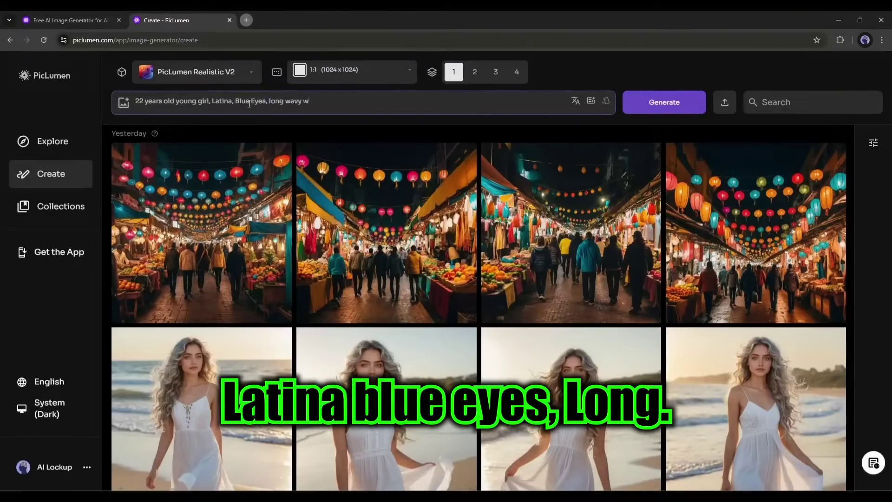
text(hite silver hair, b)
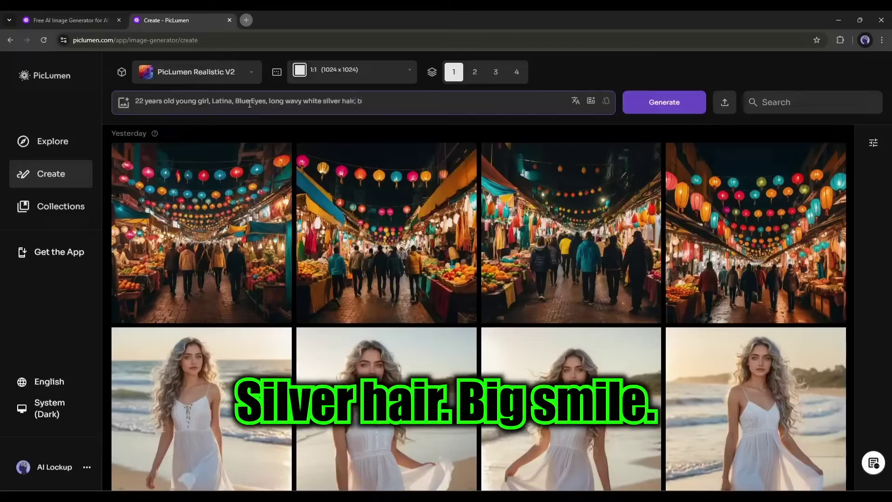
text(pottrait image, hyper realistic, 4K)
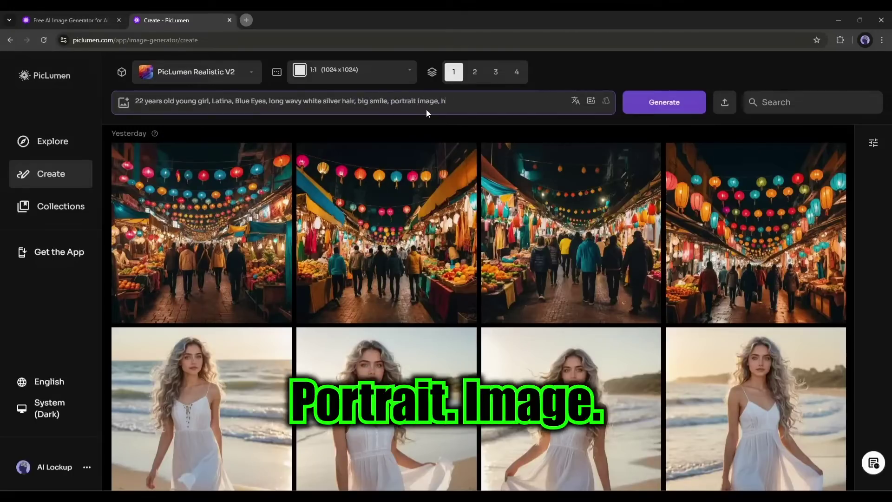
text( resolution)
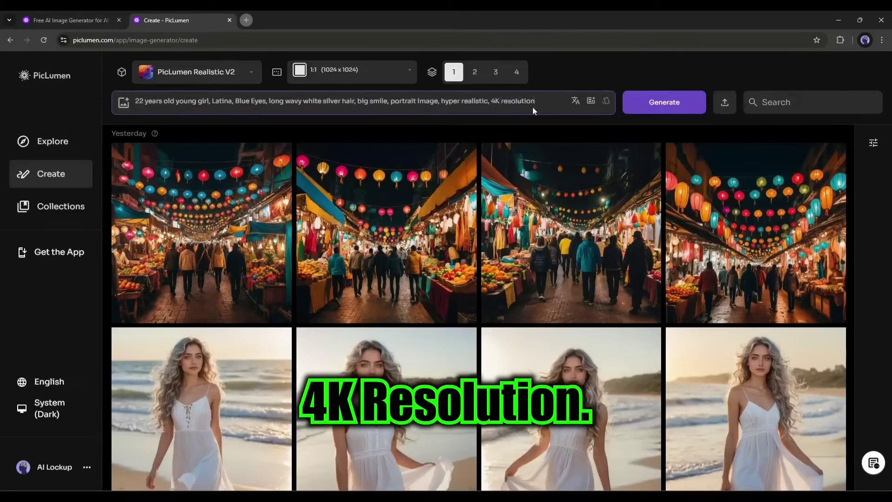
text(, Ultra-HD)
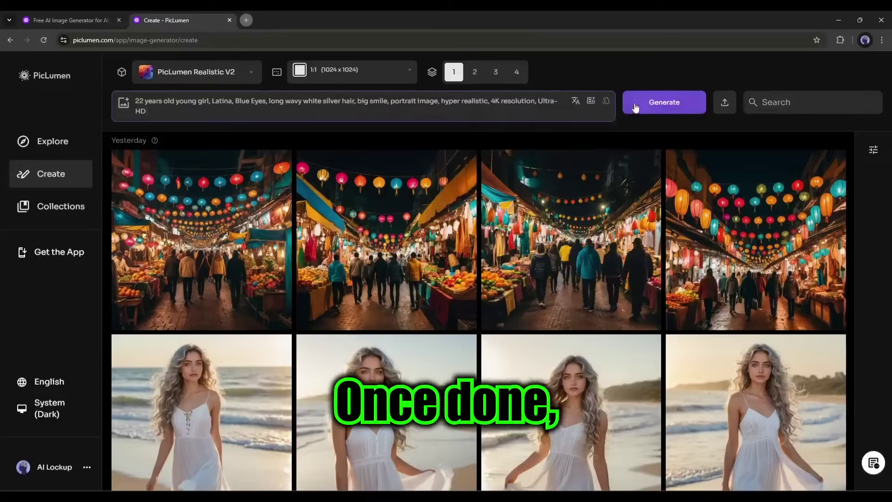
click(652, 105)
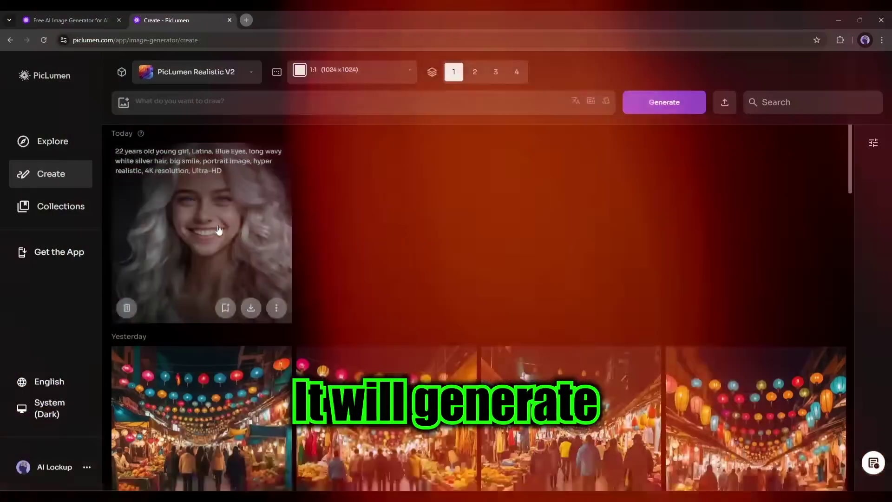
Step: View the finished silver-haired portrait, then paste its prompt back into the prompt box
click(205, 223)
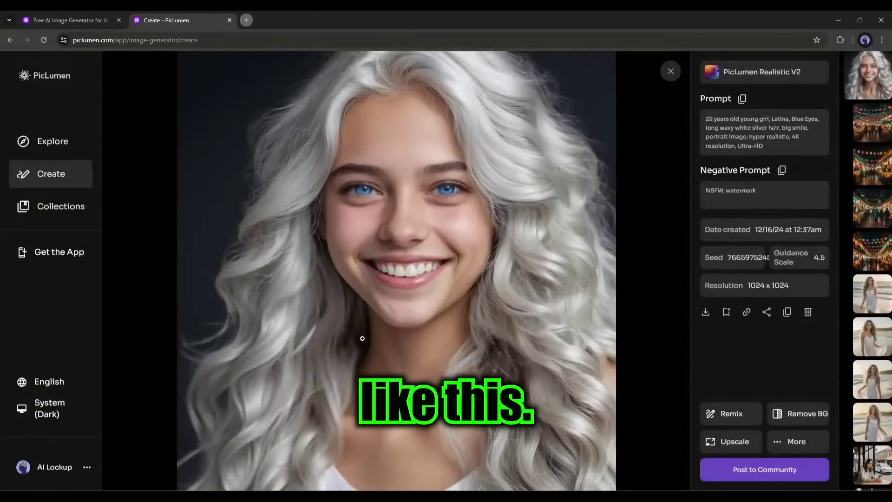
key(Escape)
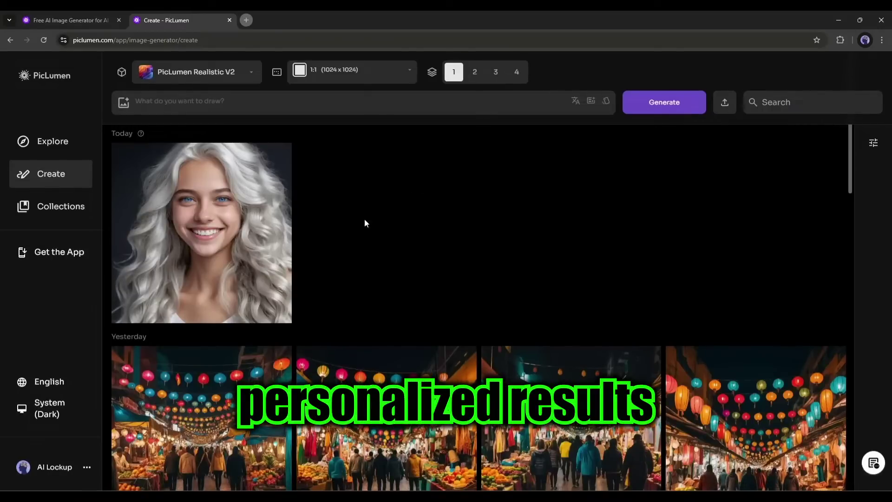
click(298, 102)
text(22 years old young girl, Latina, Blue Eyes, long wavy white silver hair, big smile, portrait image, hyper realistic, 4K resolution, Ultra-HD)
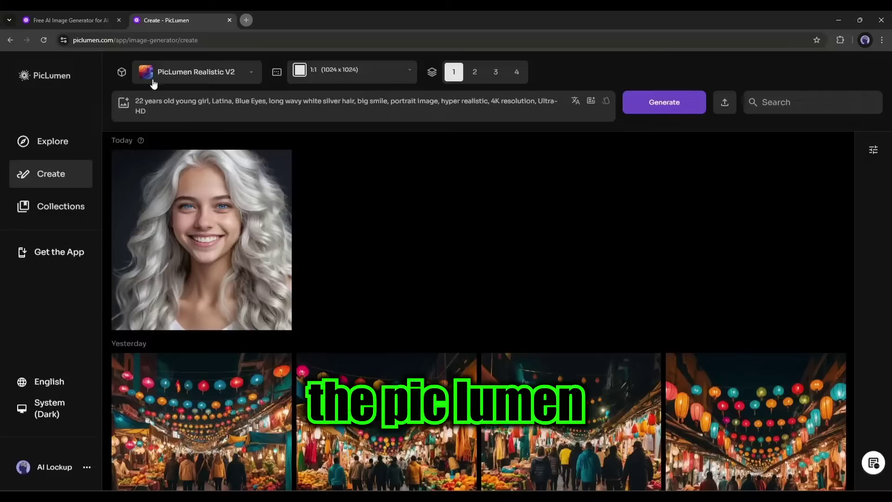
Step: Use the FLUX.1-schnell model at 3:4 (896 x 1152) with four images per run
click(198, 77)
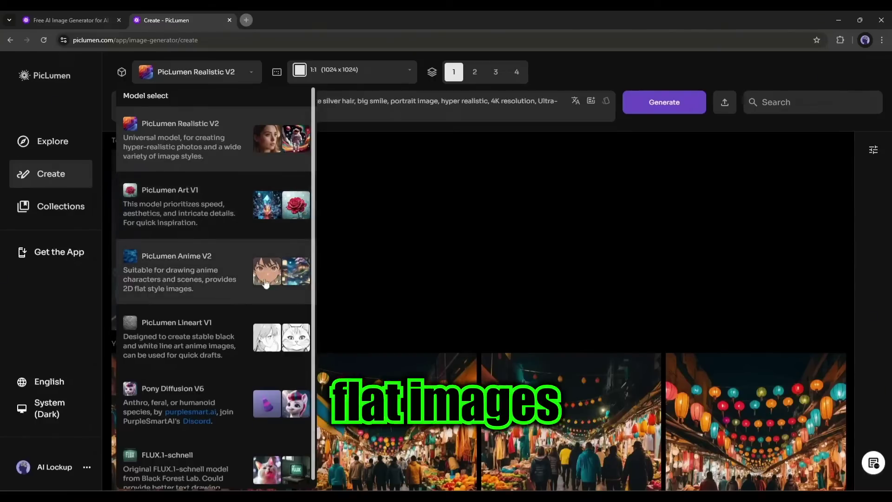
scroll(262, 286, down, 1)
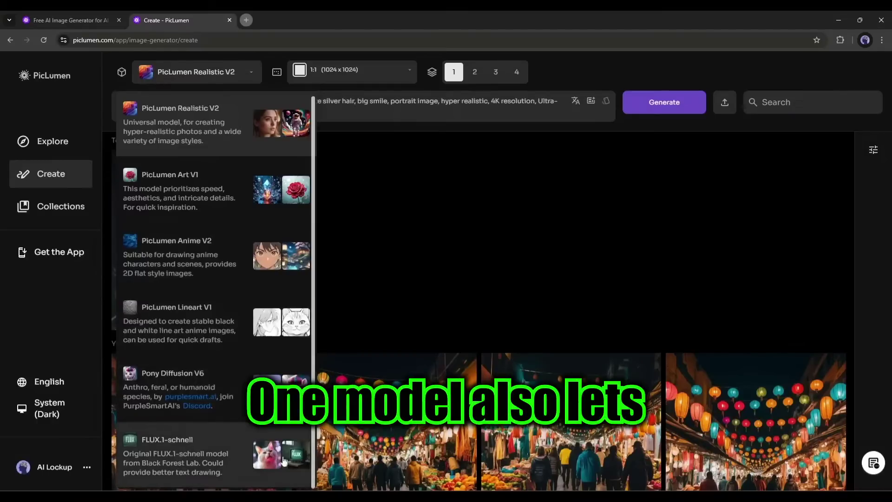
click(191, 461)
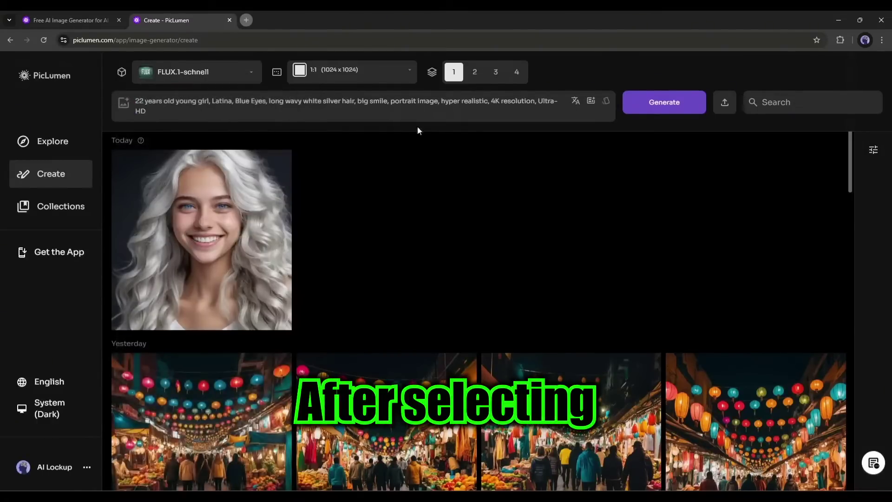
click(333, 80)
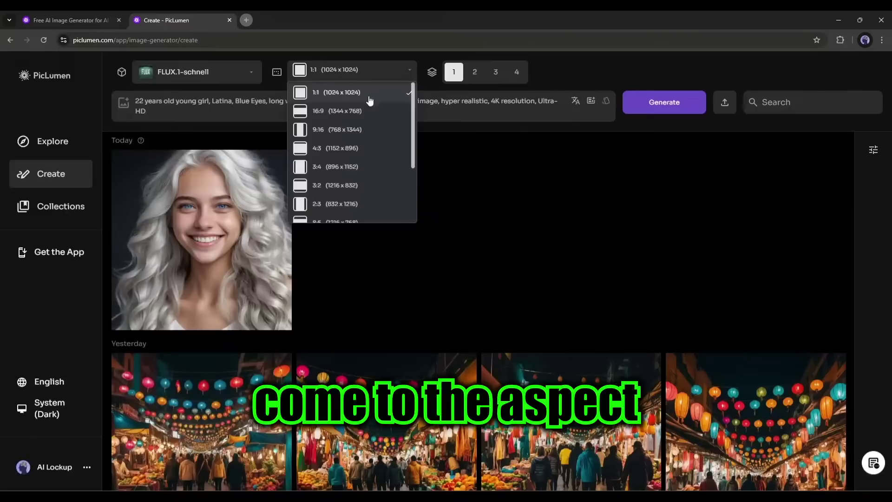
scroll(367, 121, down, 5)
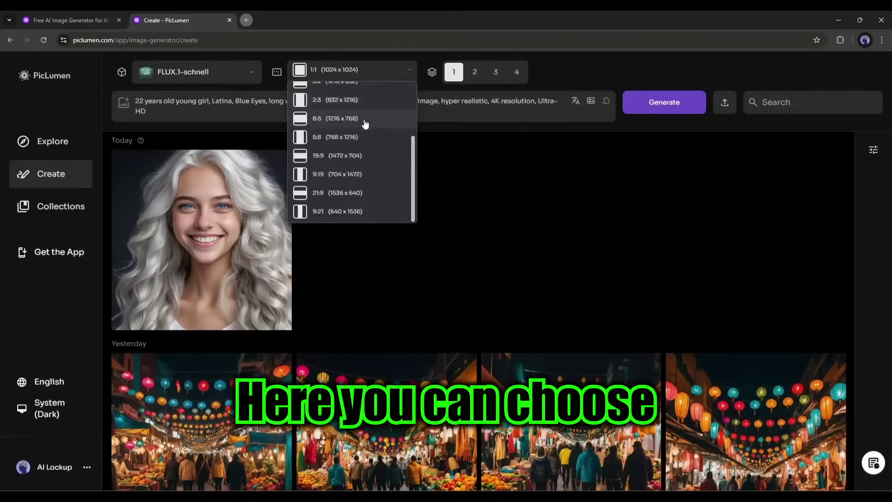
scroll(346, 208, up, 5)
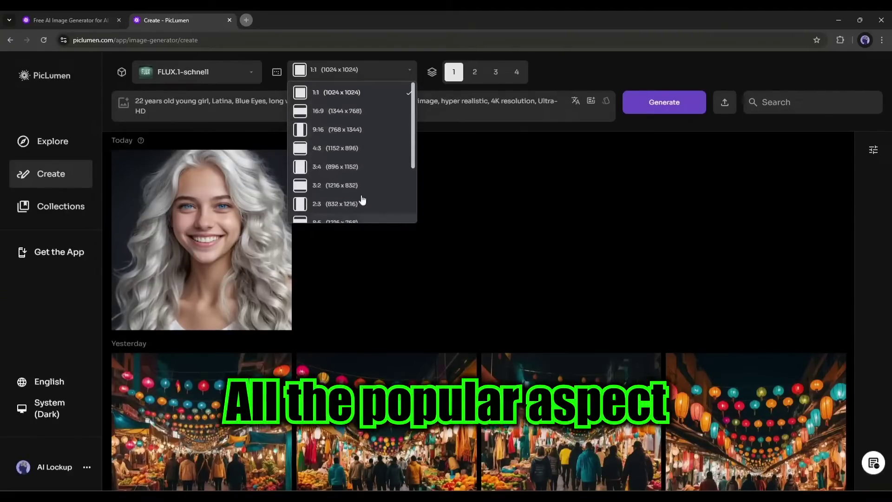
click(334, 166)
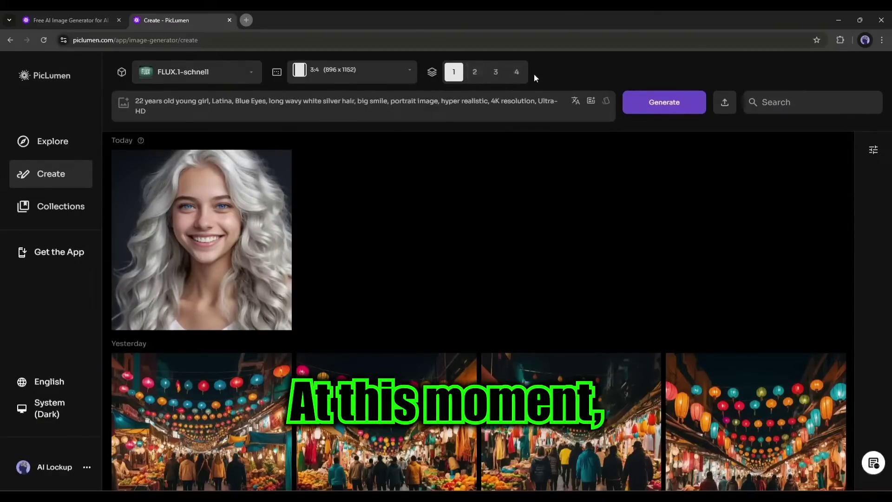
click(516, 72)
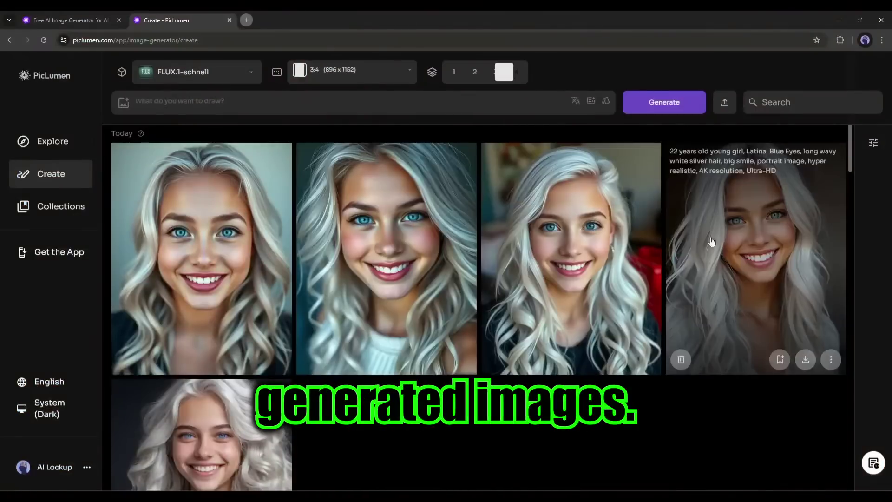
Step: Inspect the third FLUX portrait, then open the original Realistic V2 1024 x 1024 portrait for comparison
click(612, 272)
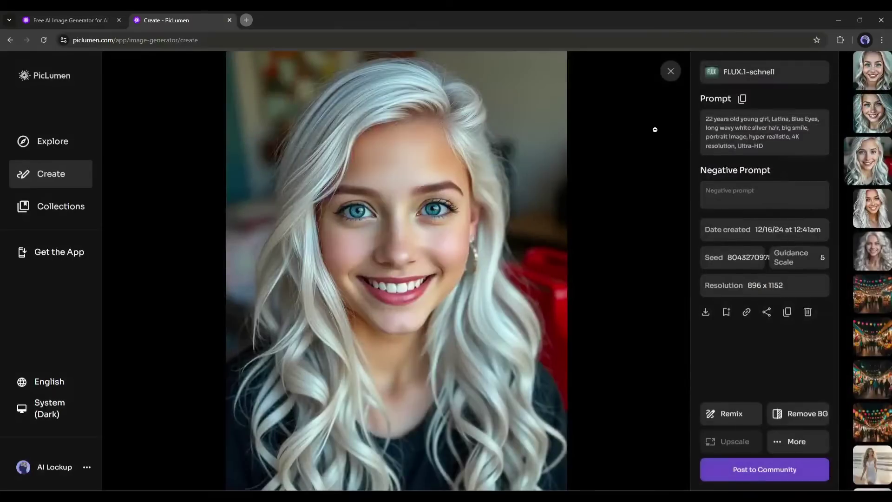
click(671, 72)
scroll(783, 305, down, 3)
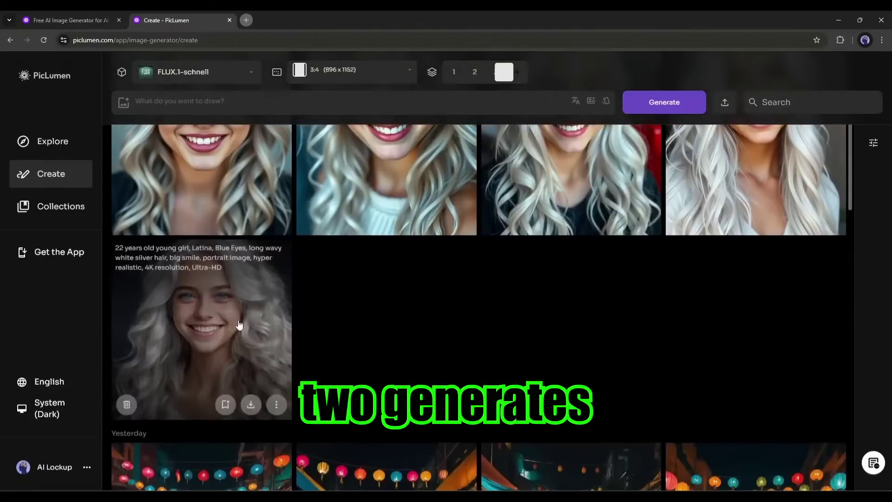
click(239, 325)
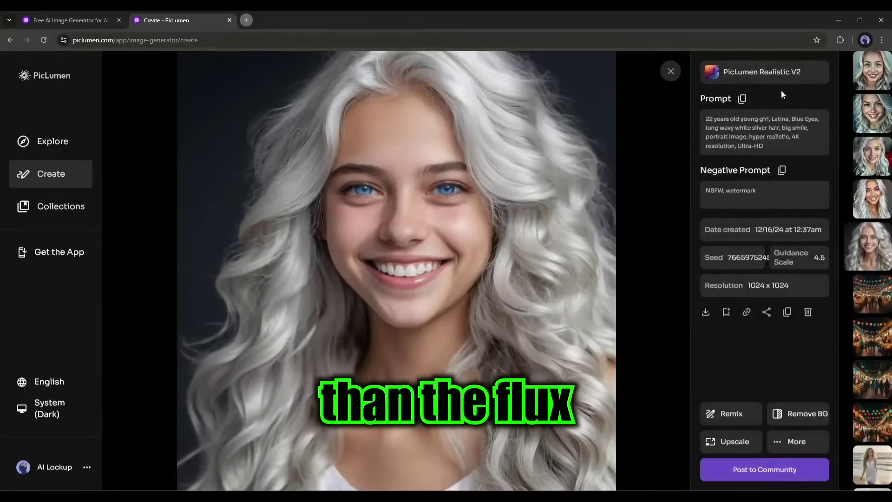
Step: Close the comparison view, switch back to PicLumen Realistic V2, and open the image-reference area
click(672, 73)
scroll(414, 125, up, 5)
click(219, 74)
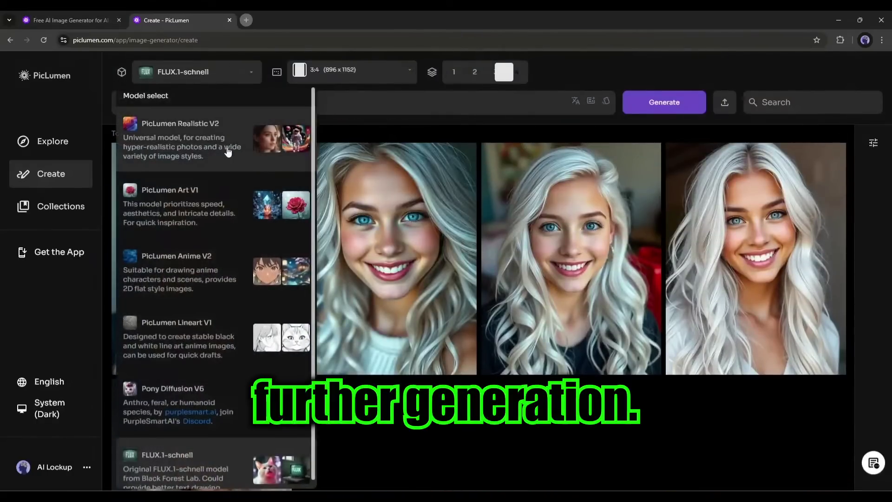
click(228, 152)
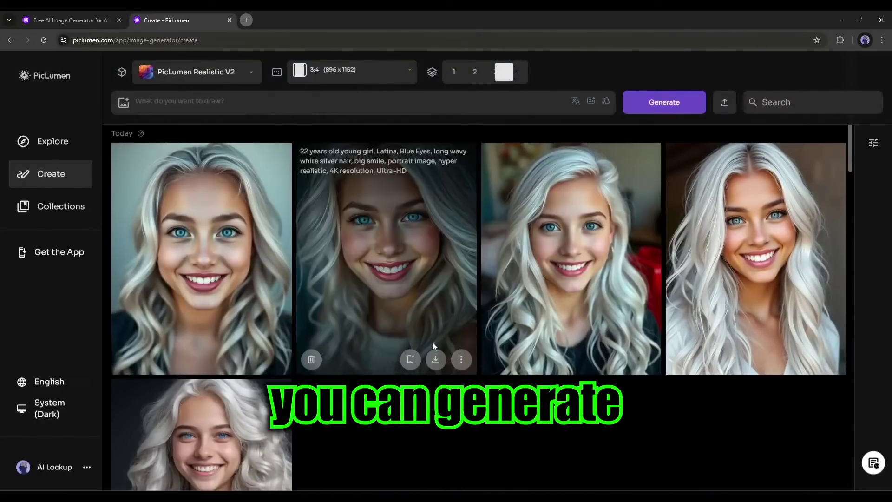
scroll(376, 284, down, 12)
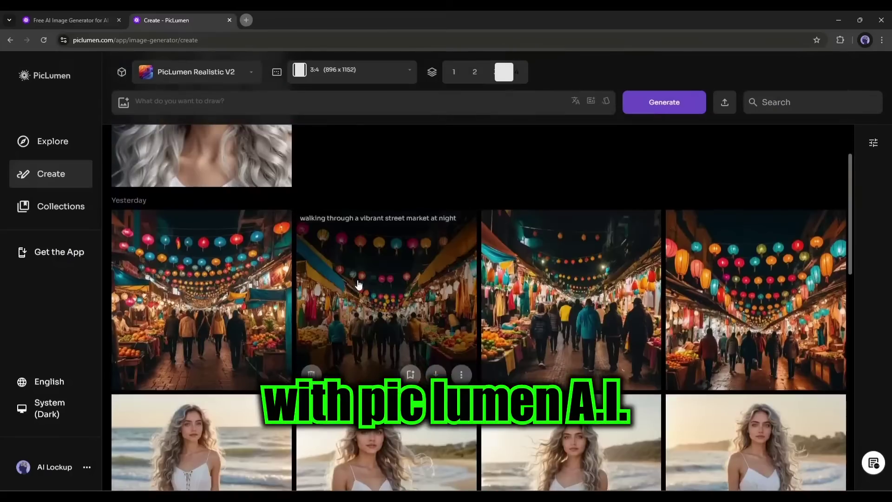
scroll(359, 284, down, 10)
scroll(359, 284, up, 13)
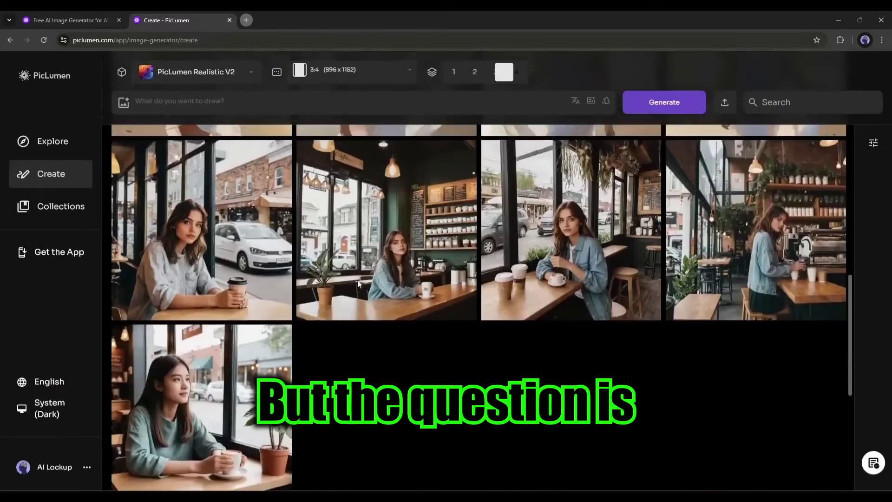
scroll(358, 284, up, 8)
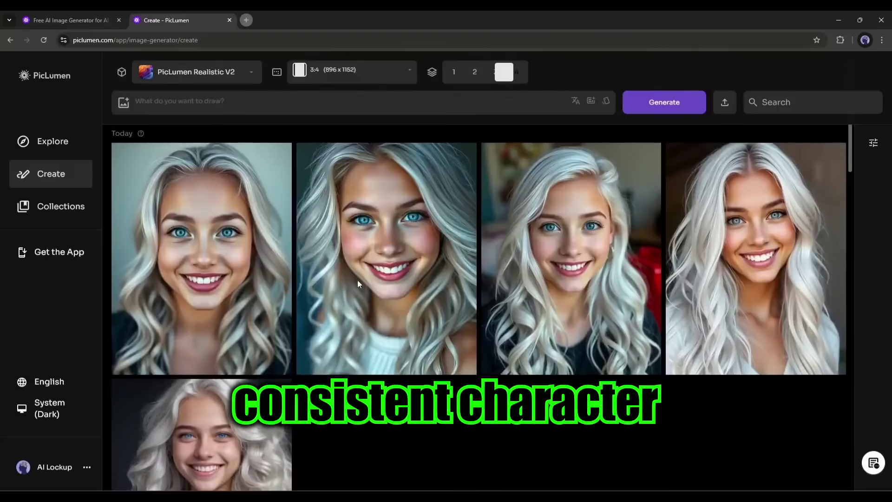
click(124, 103)
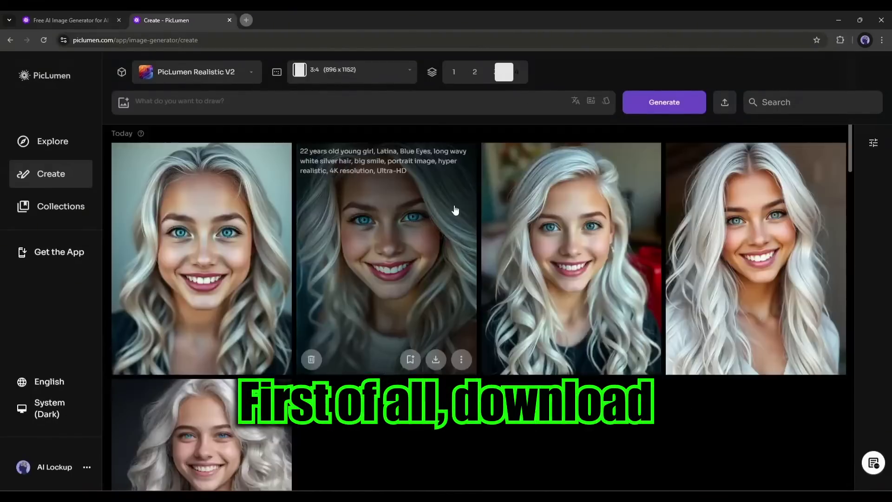
scroll(370, 193, down, 4)
Step: Download the original silver-haired portrait from its detail view
click(260, 260)
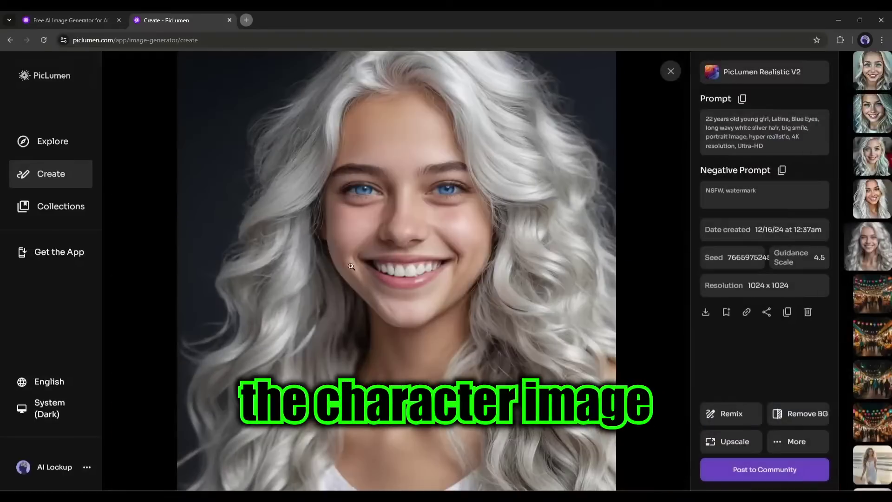
click(706, 311)
click(747, 338)
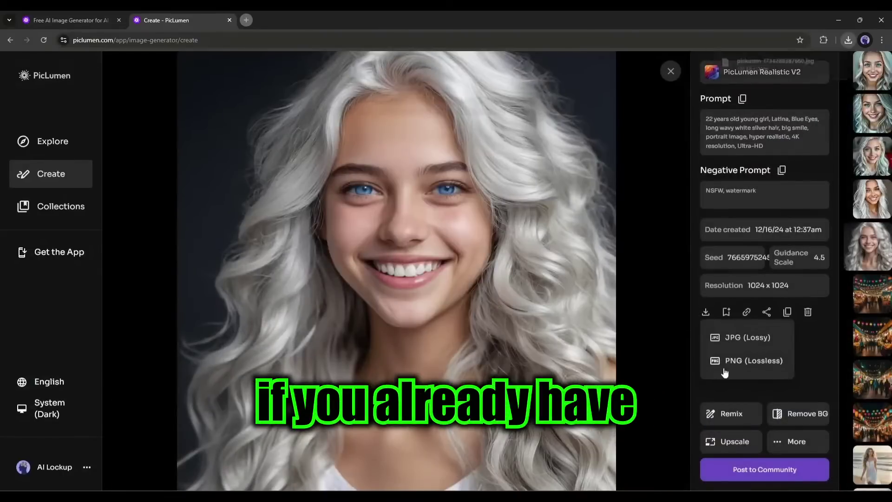
click(670, 71)
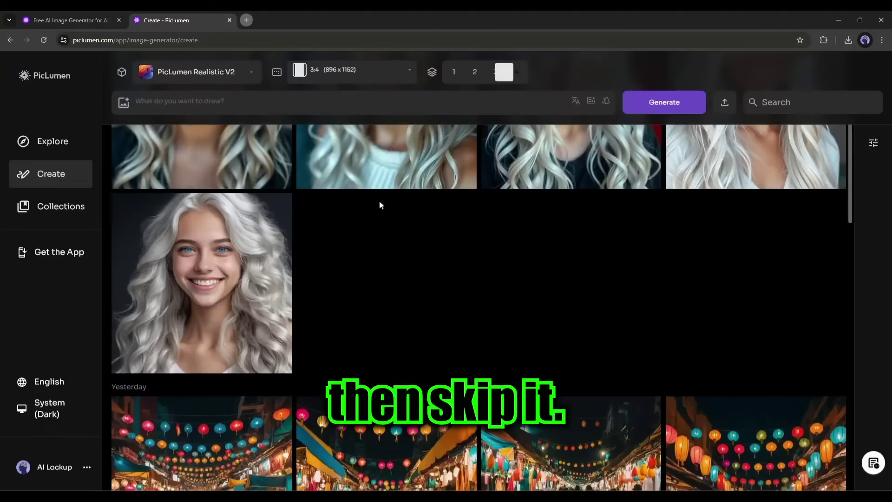
Step: Upload the downloaded portrait from Downloads into the image reference area
scroll(276, 240, up, 3)
scroll(276, 240, up, 1)
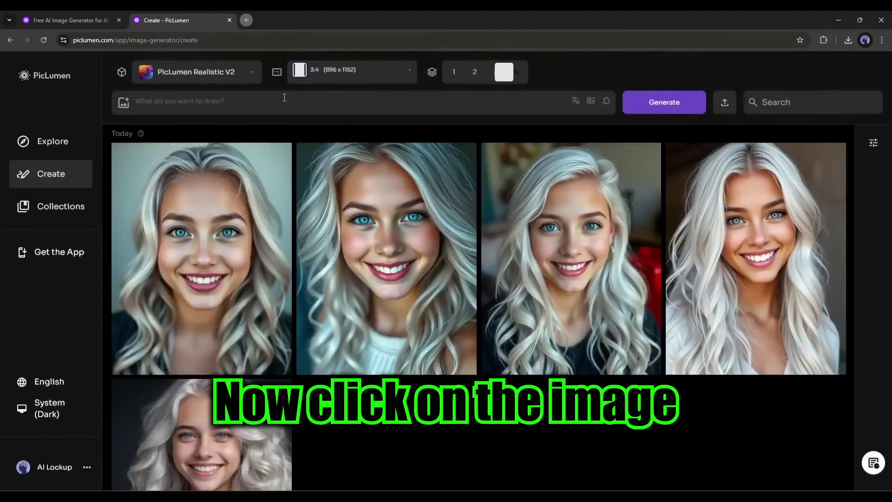
click(124, 103)
click(128, 191)
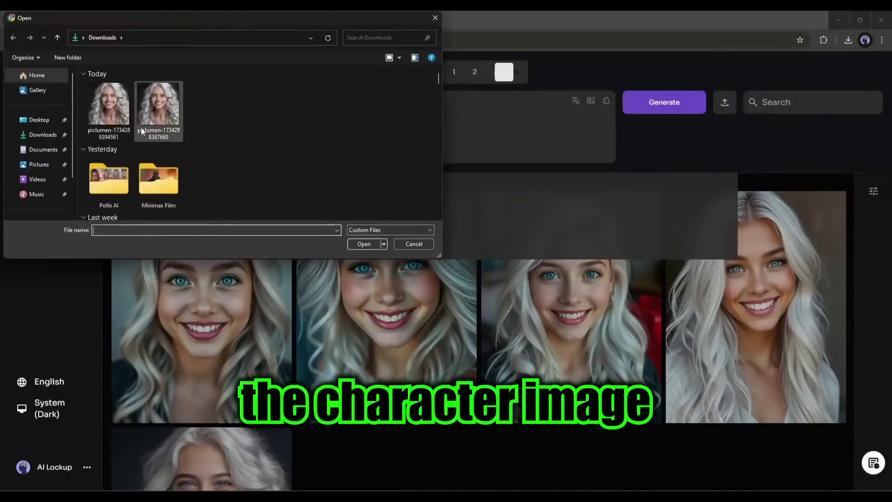
double_click(117, 113)
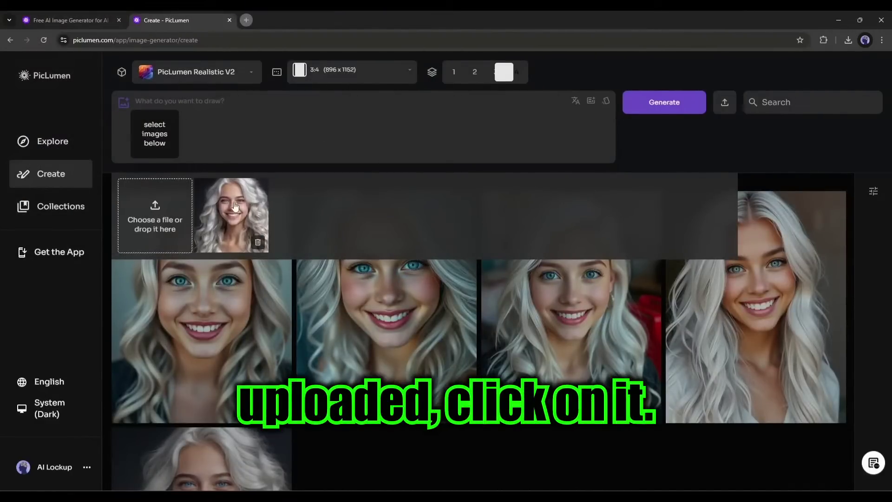
Step: Set the uploaded portrait as a Character Ref with strength raised to 0.8
click(247, 221)
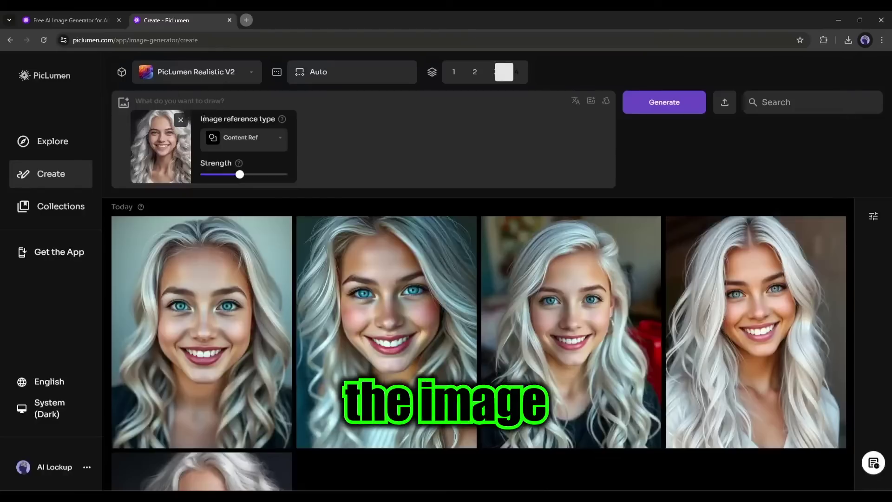
drag(202, 119, 287, 121)
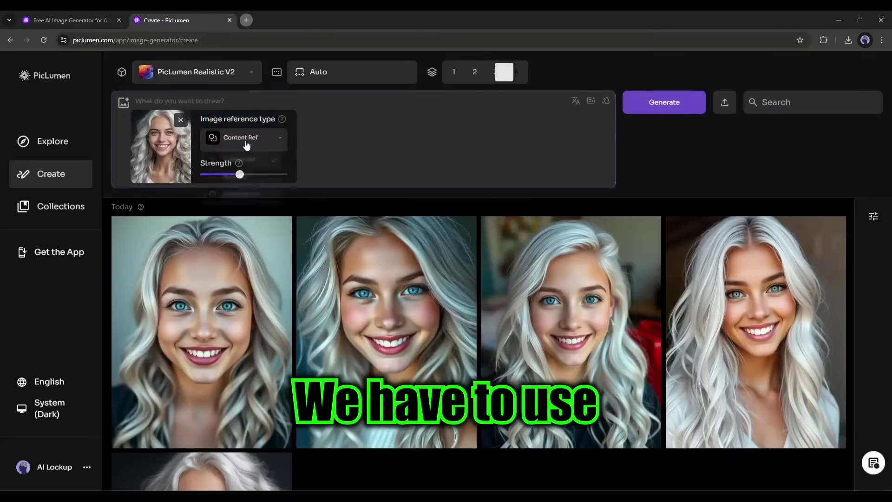
click(247, 140)
click(238, 200)
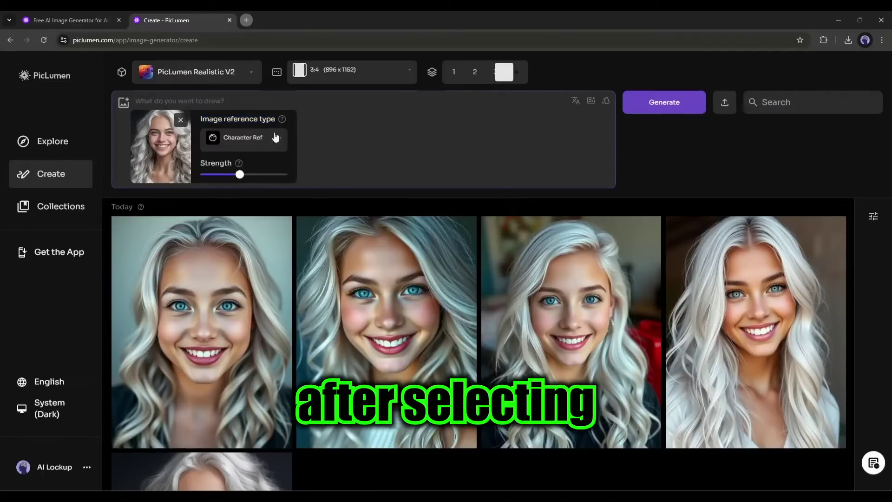
mouse_move(240, 177)
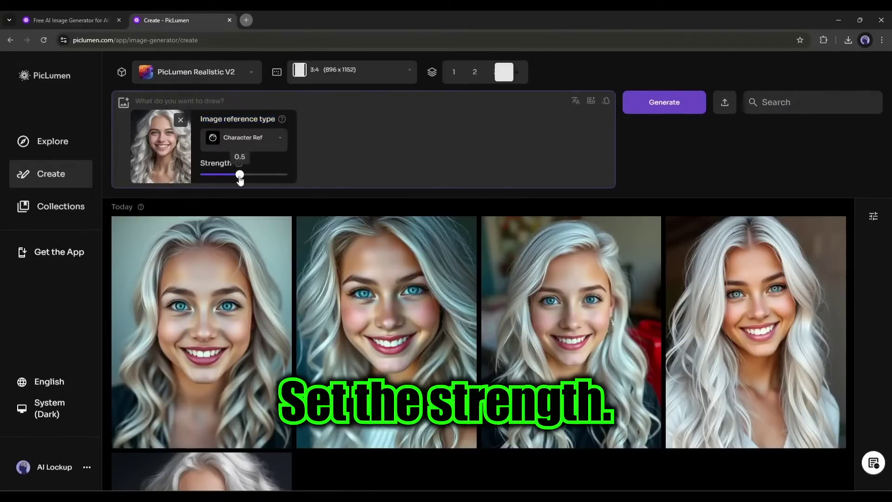
drag(238, 180, 269, 176)
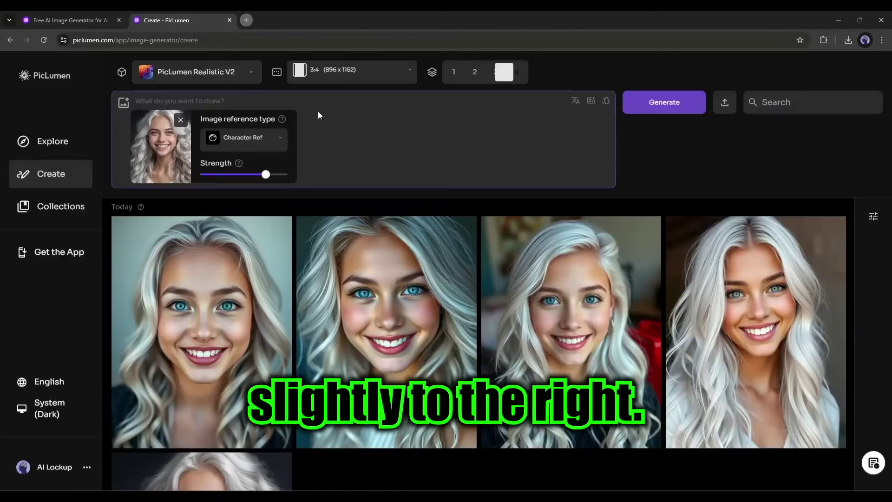
Step: Generate images from the prompt 'a girl sitting in a coffee shop'
click(262, 99)
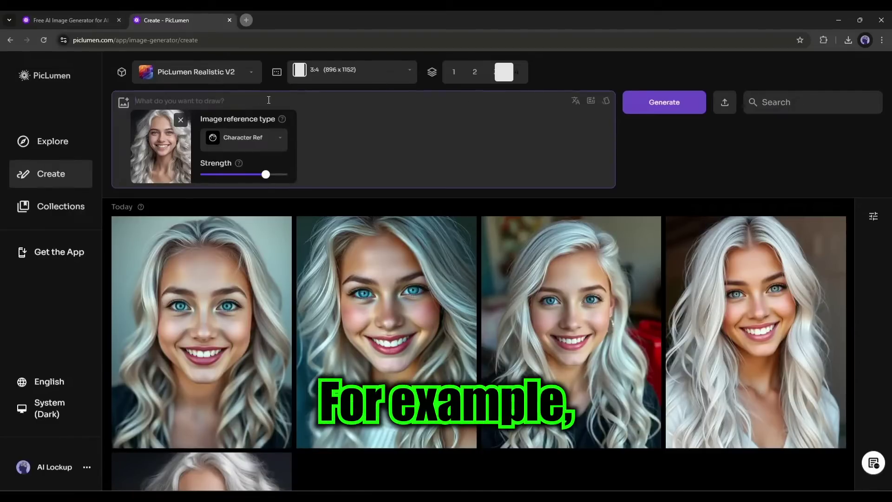
text(a g)
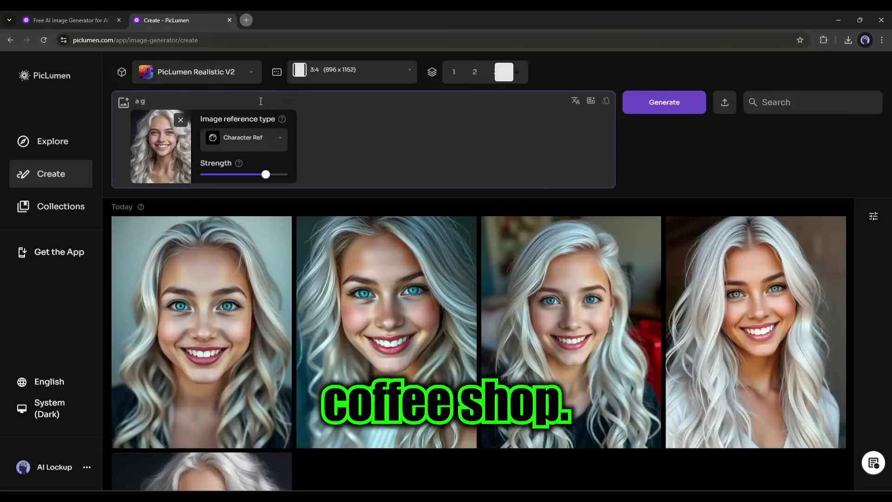
text(irl sitting in a coffee shop)
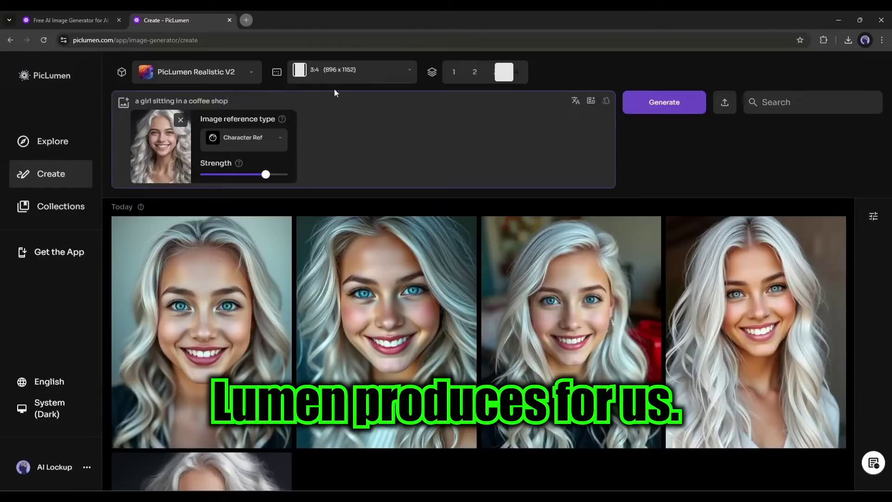
click(660, 107)
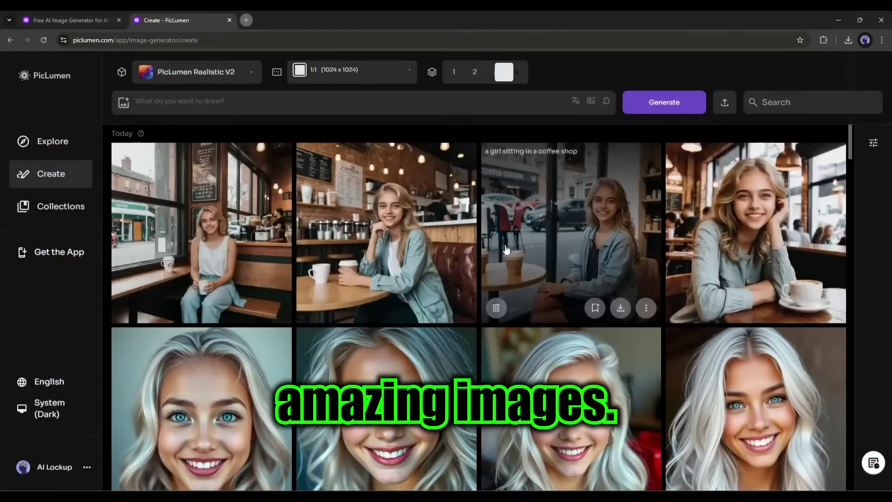
Step: Open the fourth coffee-shop image full size, then close it
scroll(266, 251, down, 1)
scroll(266, 251, down, 5)
scroll(744, 209, up, 5)
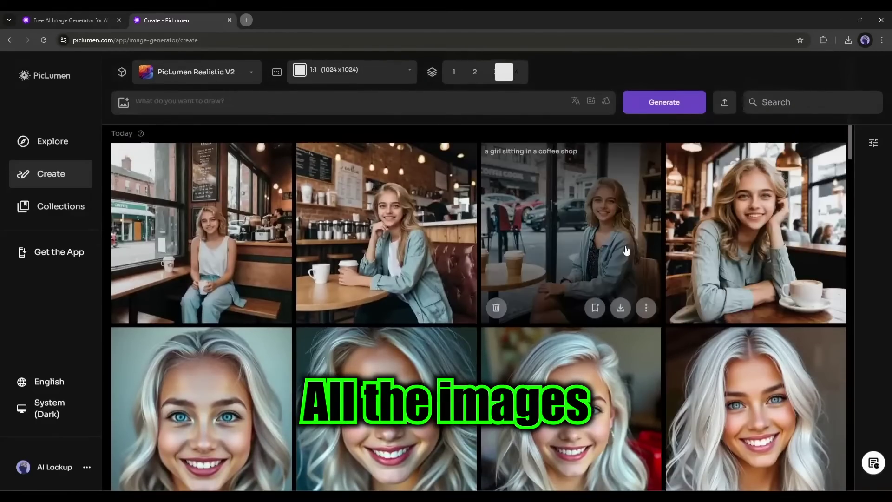
scroll(311, 362, down, 5)
scroll(311, 362, up, 5)
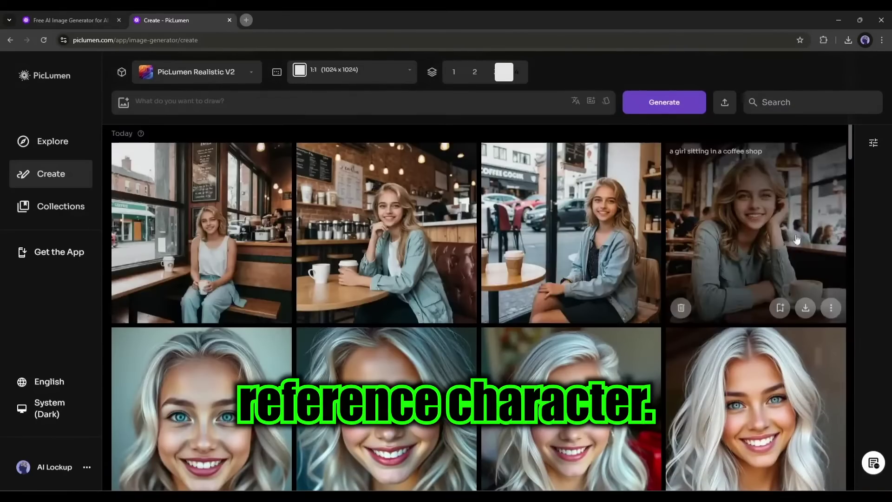
click(771, 244)
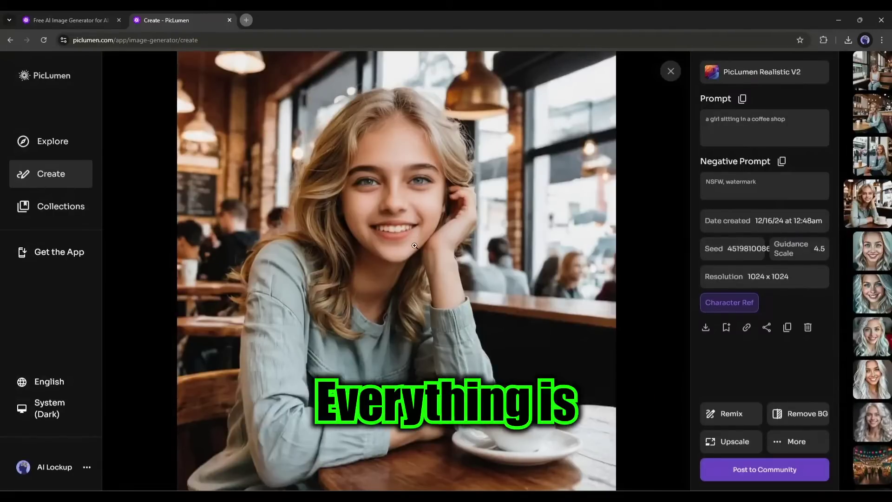
click(671, 72)
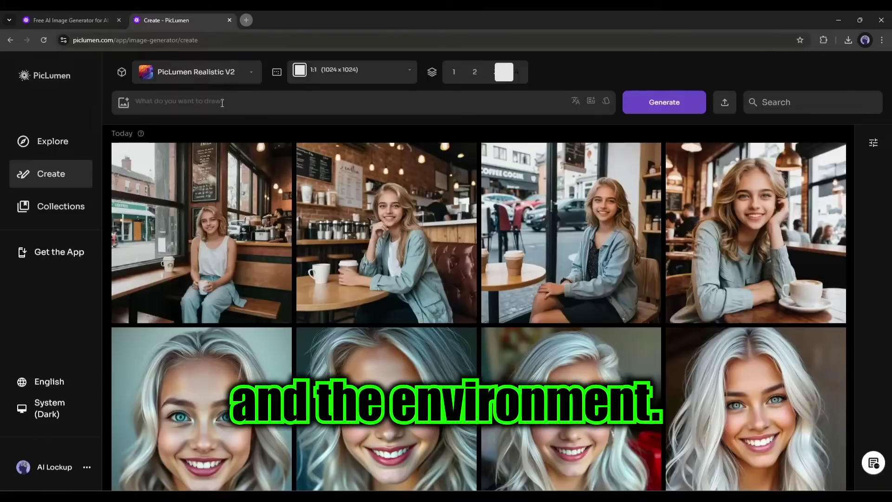
click(239, 106)
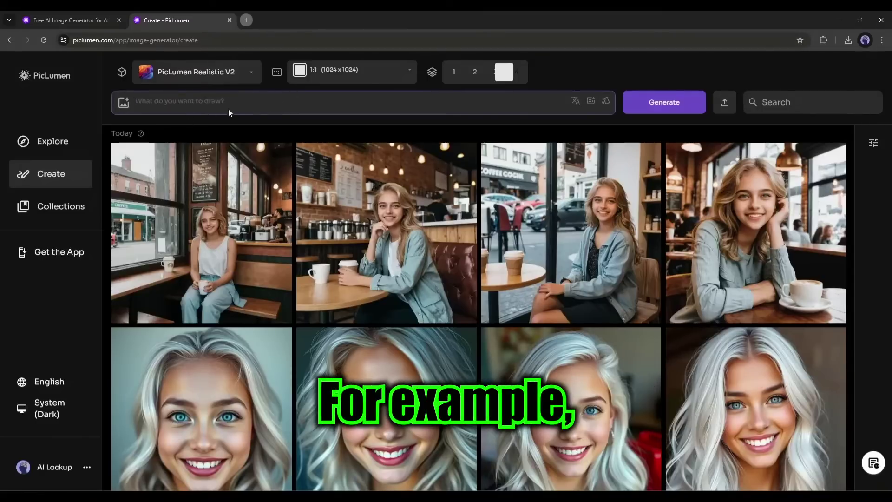
Step: Paste the street-market prompt, reuse the portrait as Character Ref, set 16:9 (1344 x 768), and generate
text(22-year-old Latina girl with long wavy white-silver hair and blue eyes, walking through a vibrant street market at night. Colorful lanterns hang overhead, and the air is filled with the warm glow of string lights. She is wearing a stylish summer dress and holding a small bouquet of fresh flowers. Her expression is curious and delighted. Shot with a wide aperture for a shallow depth of field. Ultra HD, high resolution, crisp details.)
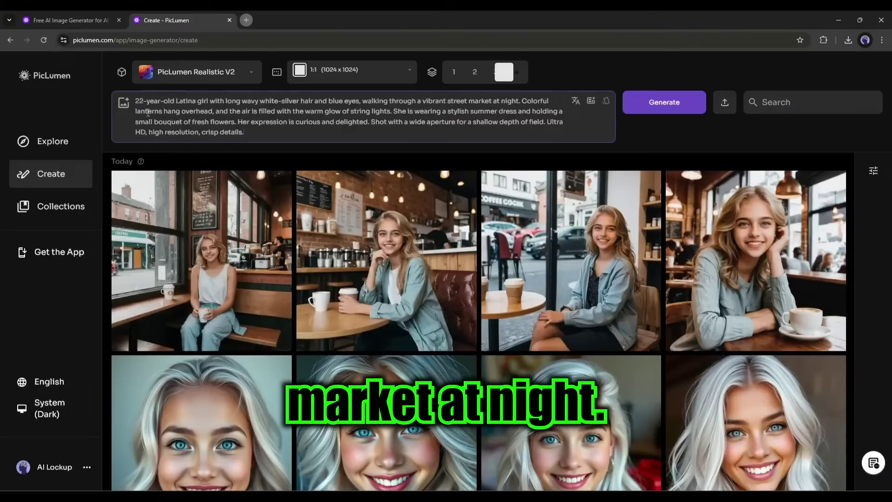
click(124, 103)
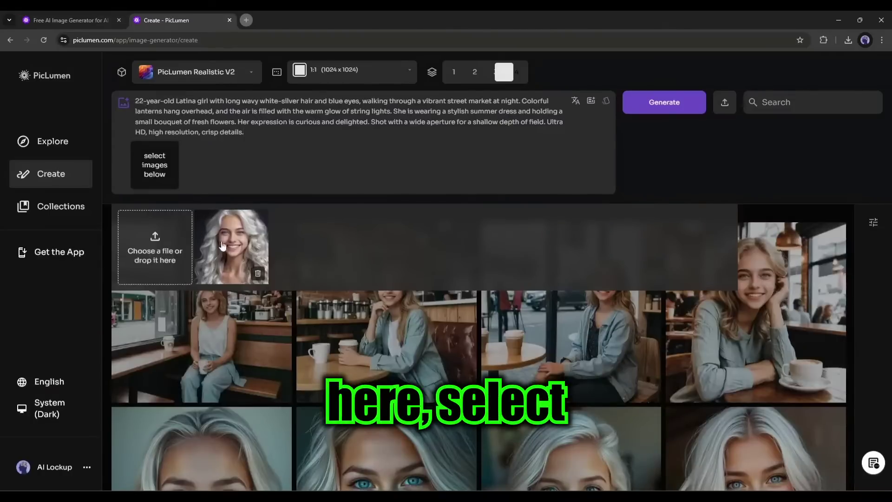
click(238, 248)
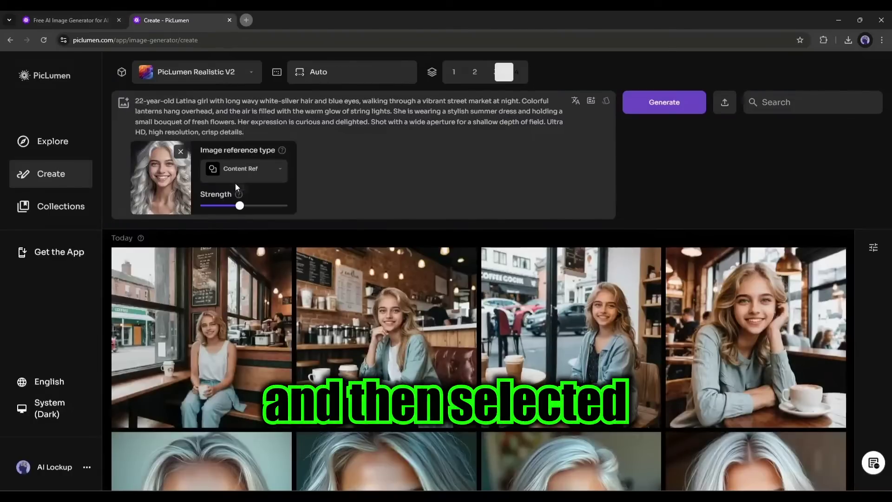
click(234, 170)
click(260, 230)
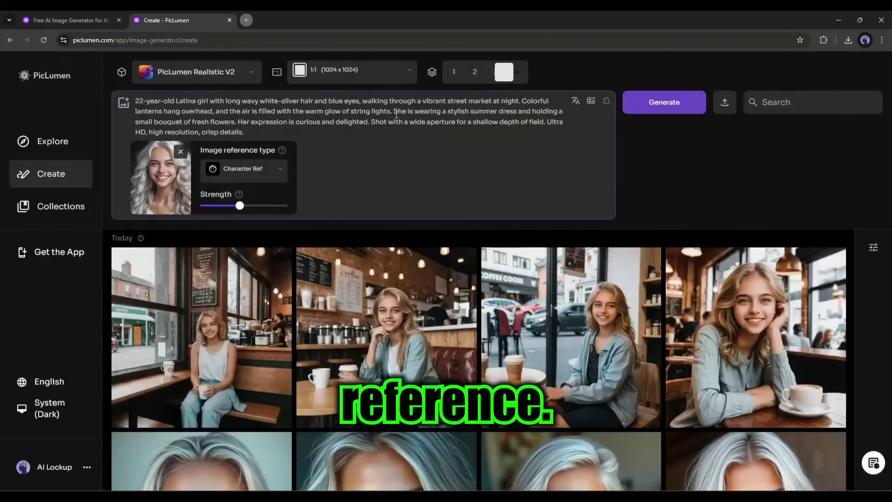
click(316, 73)
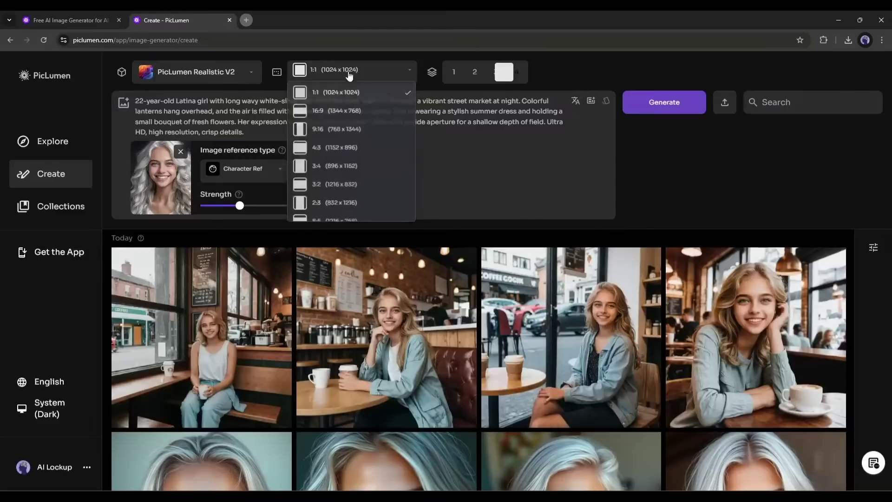
click(336, 117)
click(664, 102)
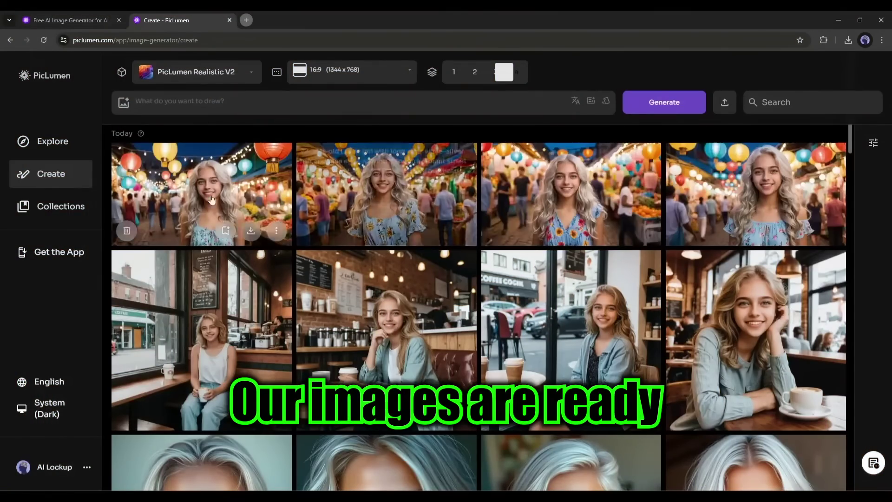
Step: Review a generated night-market image full size with its details, then close it
click(420, 188)
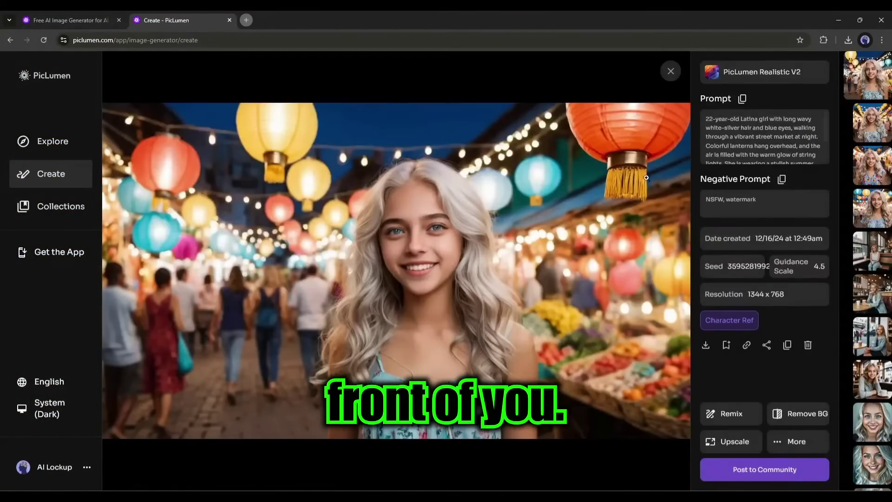
scroll(617, 297, down, 1)
scroll(640, 182, up, 1)
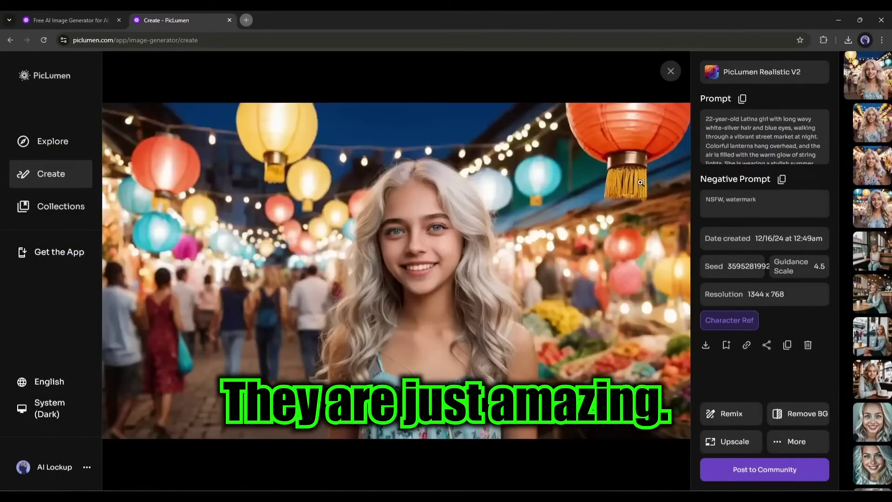
scroll(640, 182, down, 3)
scroll(641, 182, up, 2)
scroll(640, 182, up, 1)
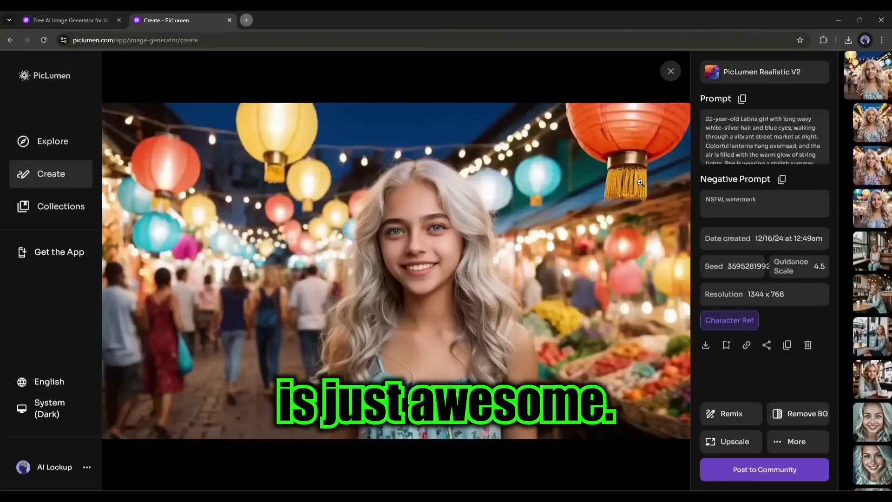
scroll(641, 182, down, 3)
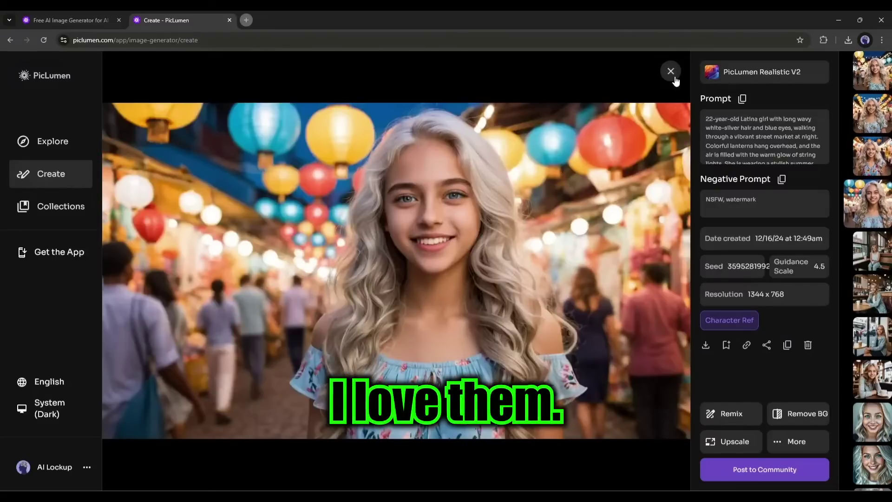
click(671, 71)
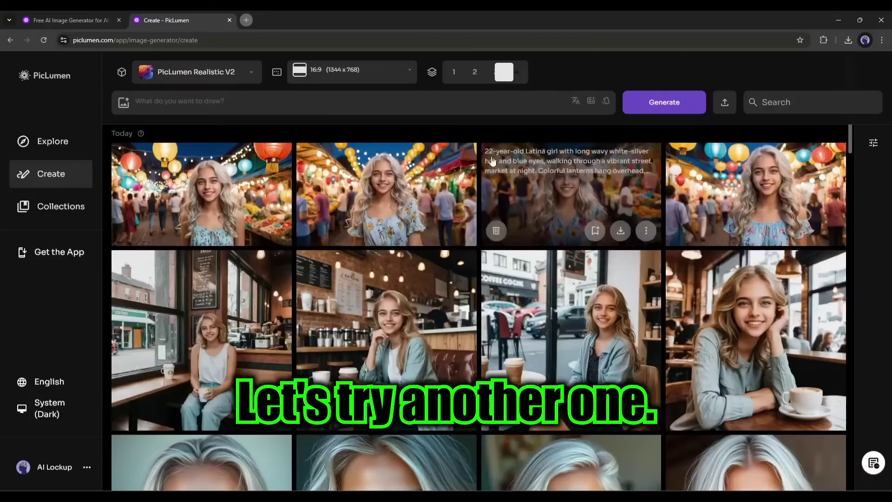
Step: Generate images from the pasted meadow swing prompt, using the girl's portrait as Character Ref
click(173, 110)
text(22-year-old Latina girl with long wavy white-silver hair and blue eyes, sitting on a swing in a sunny meadow. The grass is dotted with wildflowers, and the sky is bright blue. She is wearing a light yellow sundress, her expression radiant and carefree. Shot with backlighting that creates a soft, ethereal glow around her. Ultra HD, high resolution, crisp details.)
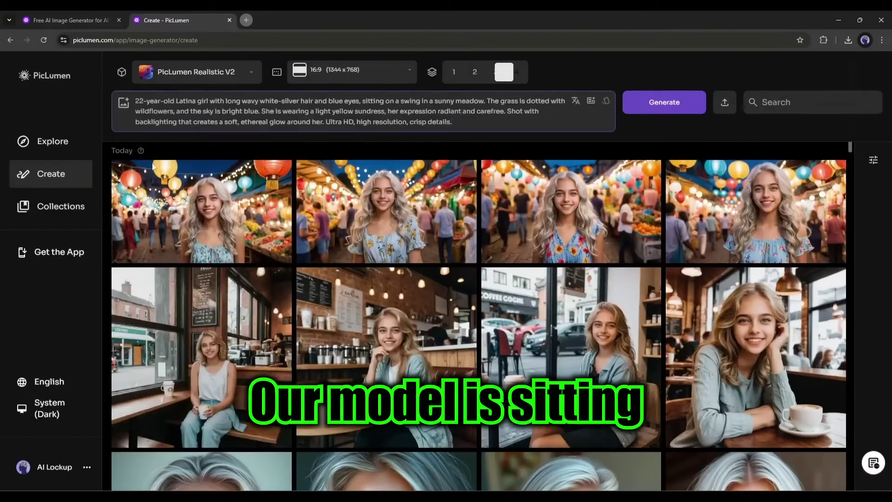
drag(202, 470, 235, 229)
click(244, 158)
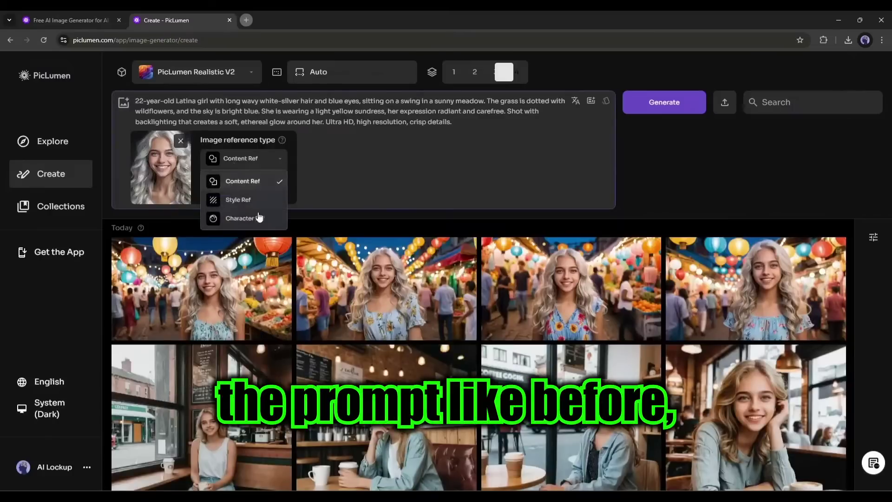
click(258, 222)
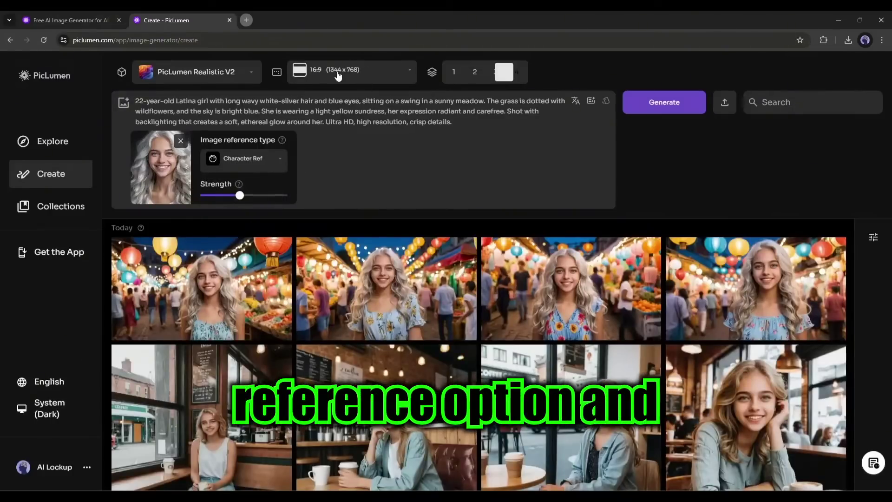
click(670, 108)
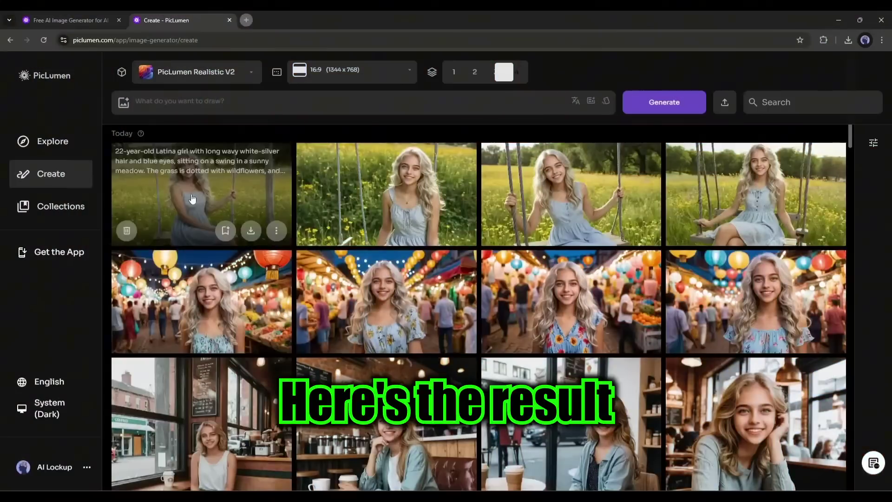
Step: Browse full-size through the four new swing images
click(195, 200)
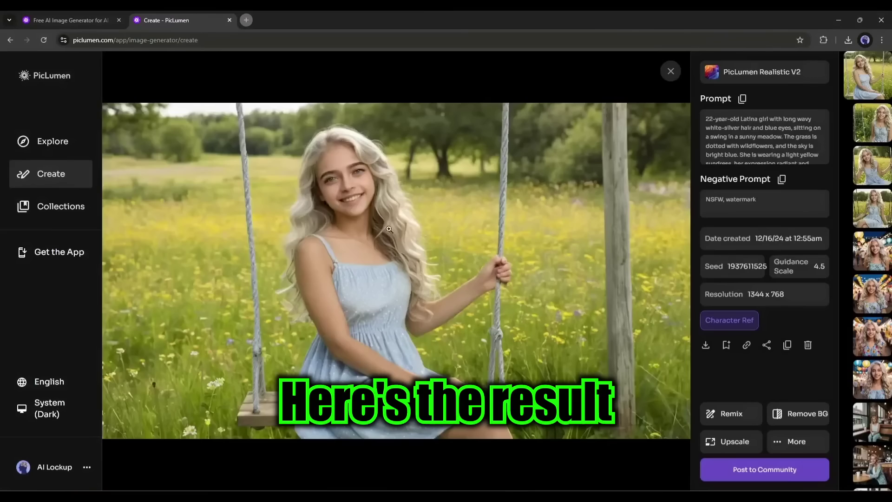
key(Down)
key(Down)
key(Up)
key(Up)
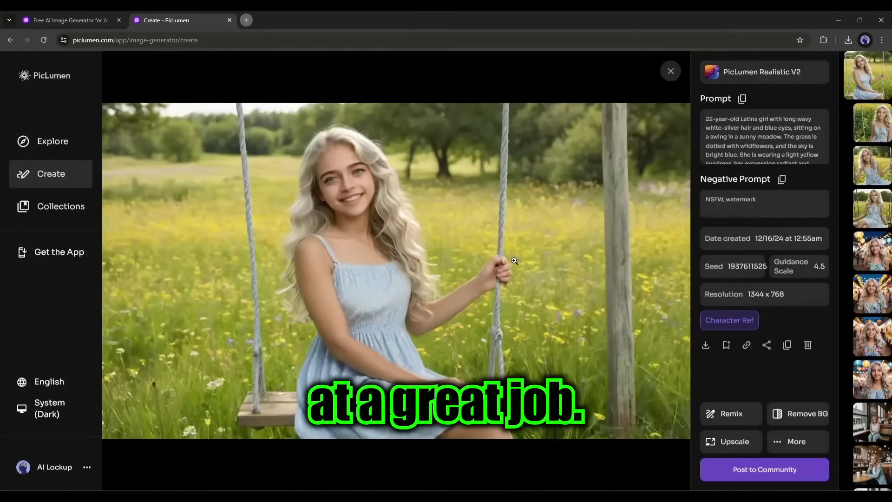
key(Down)
key(Down)
key(Down)
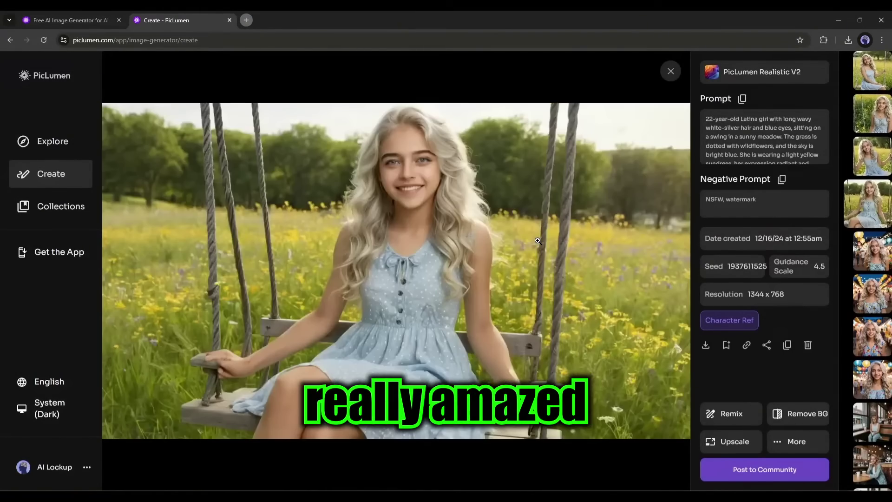
key(Up)
key(Up)
key(Up)
key(Down)
key(Down)
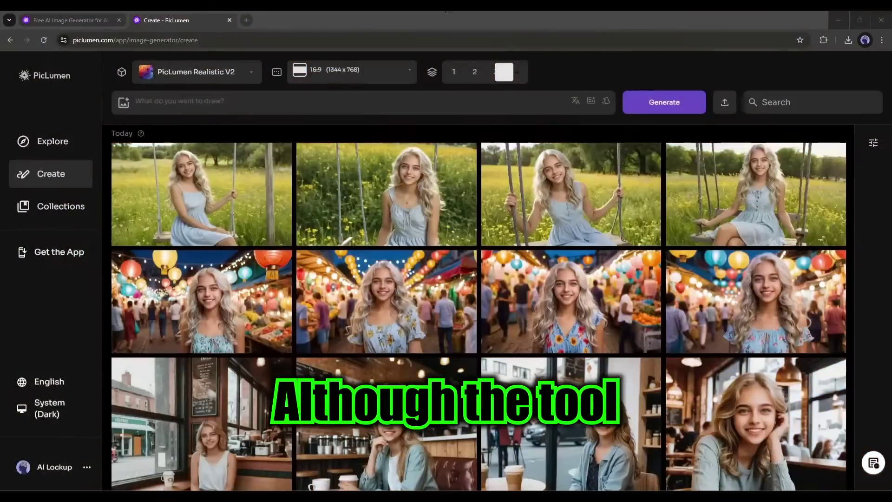
Step: Generate four Paris café images of the girl, with her portrait as character reference
drag(428, 199, 223, 205)
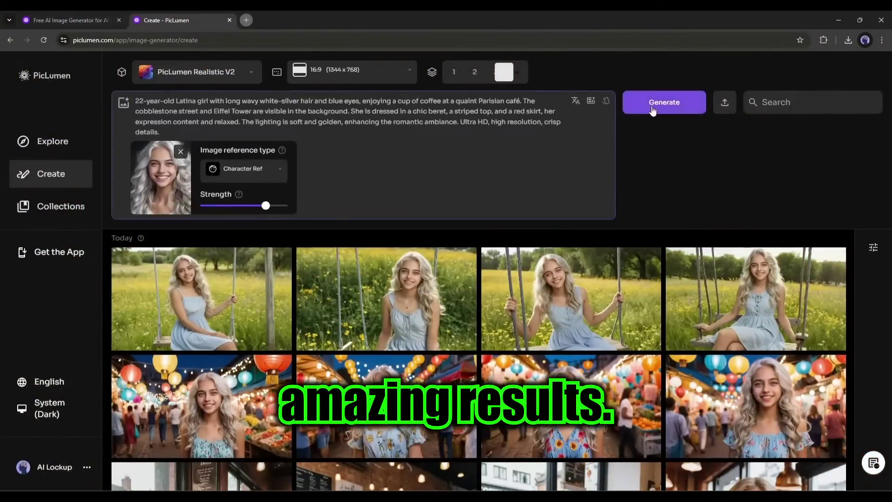
click(654, 107)
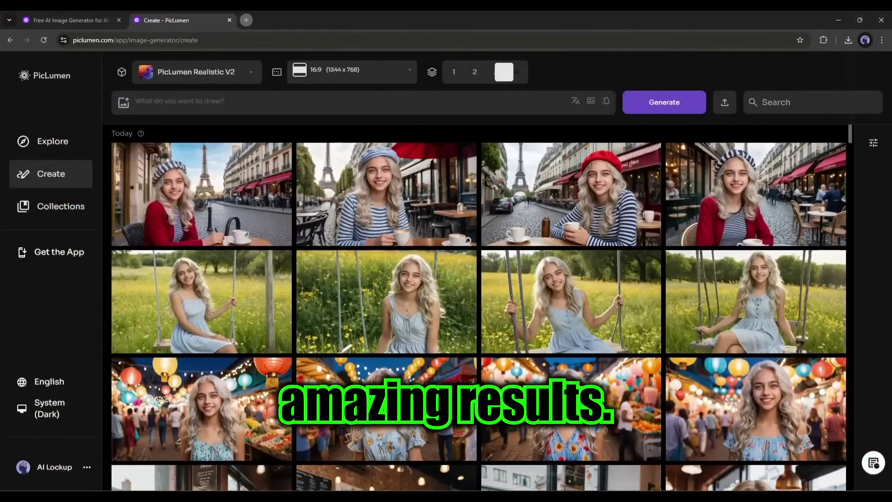
click(313, 191)
key(Escape)
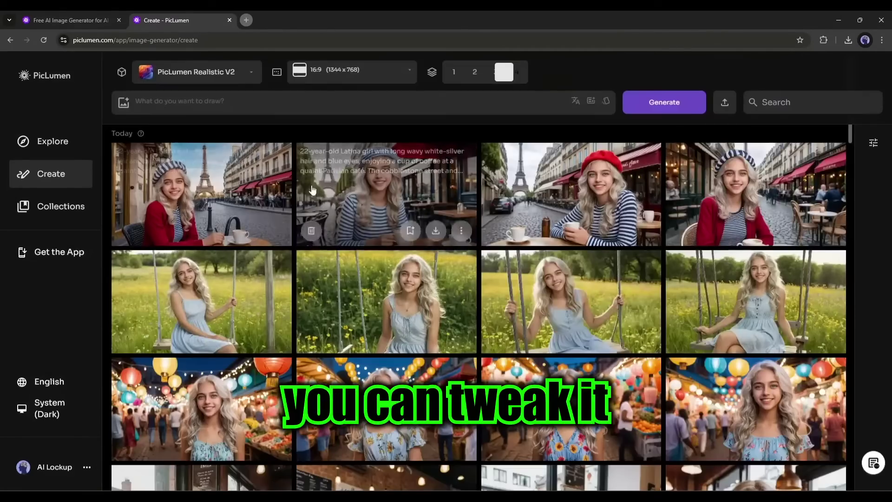
scroll(357, 319, down, 2)
scroll(231, 201, up, 2)
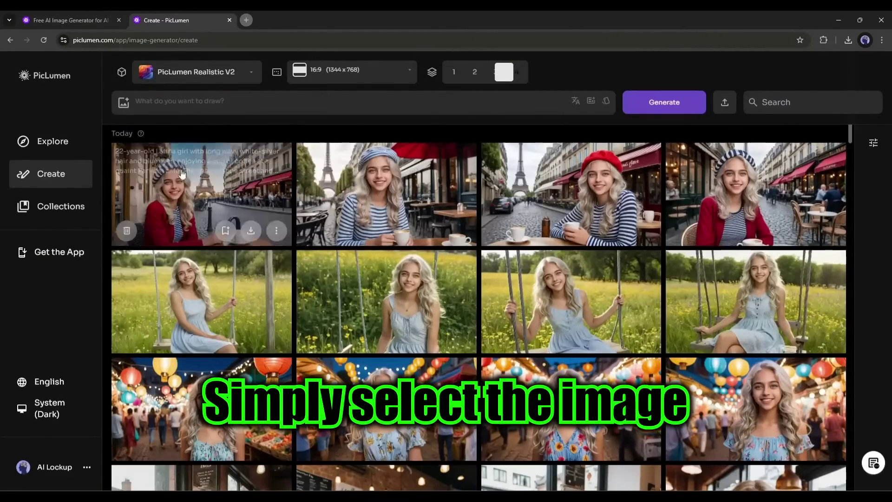
Step: Remix the first café image to load its prompt, and select the prompt text
click(231, 185)
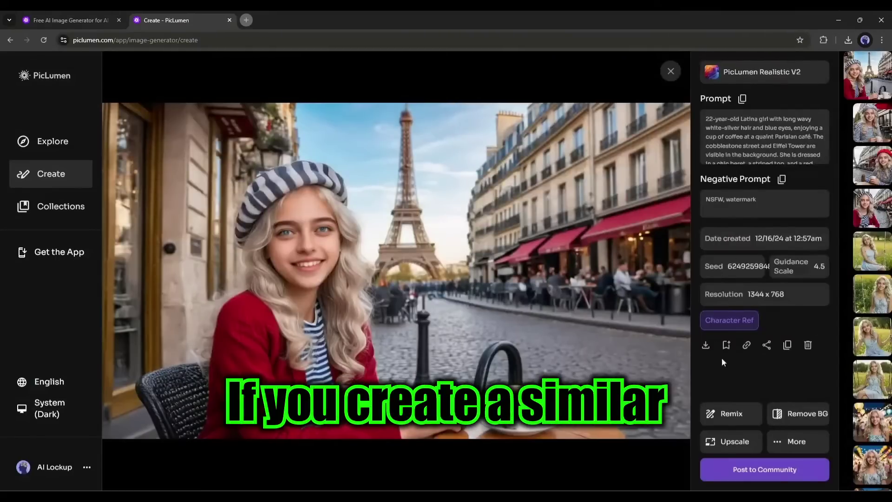
click(729, 416)
drag(163, 101, 551, 103)
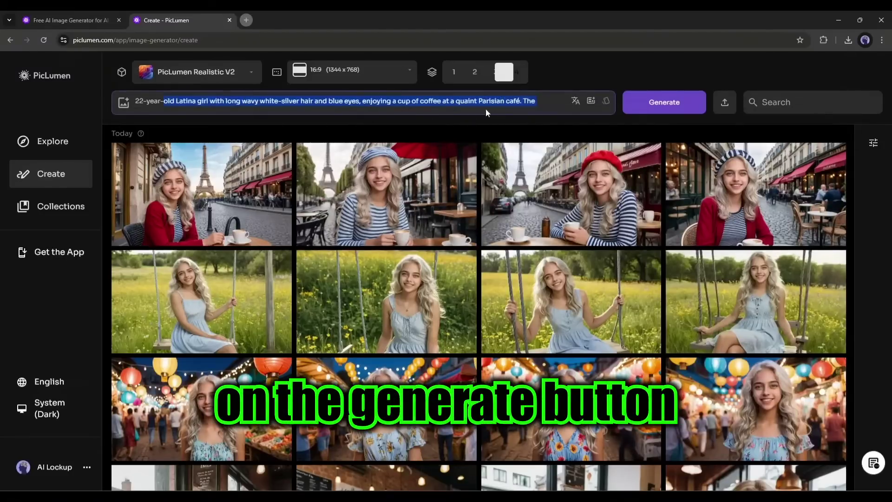
click(286, 151)
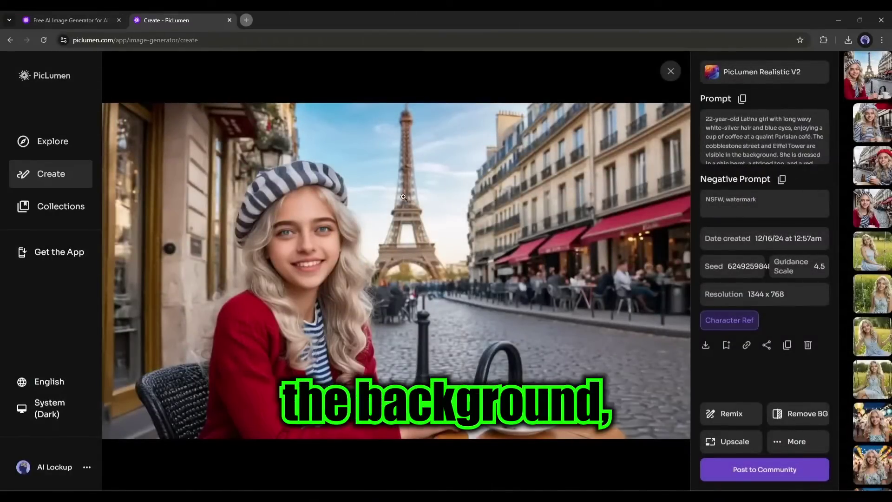
Step: Remove the background from the Paris café image and view the cutout
click(796, 416)
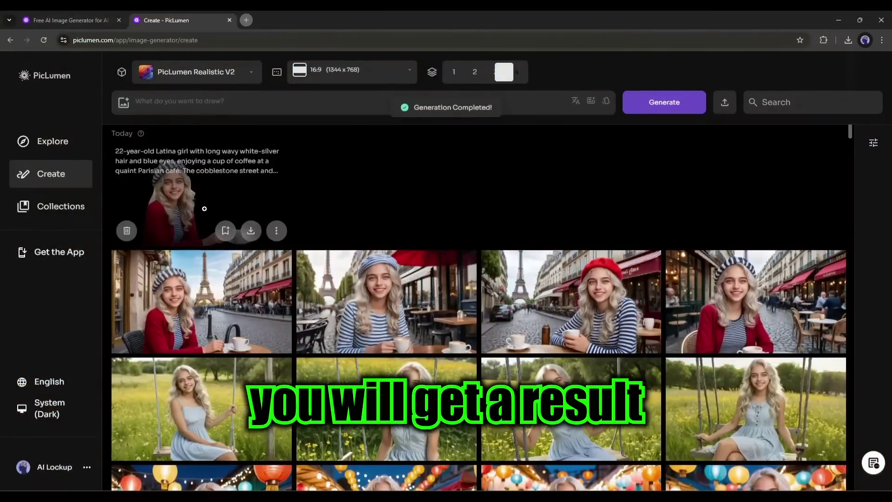
click(205, 209)
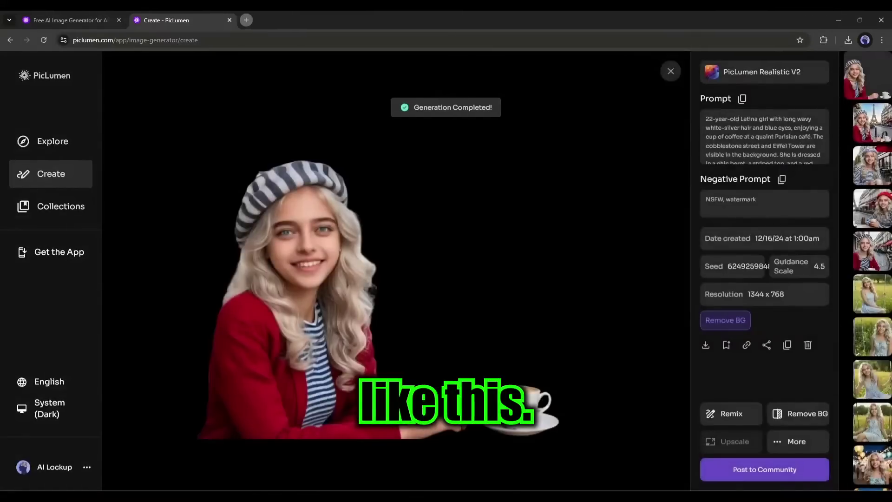
click(672, 71)
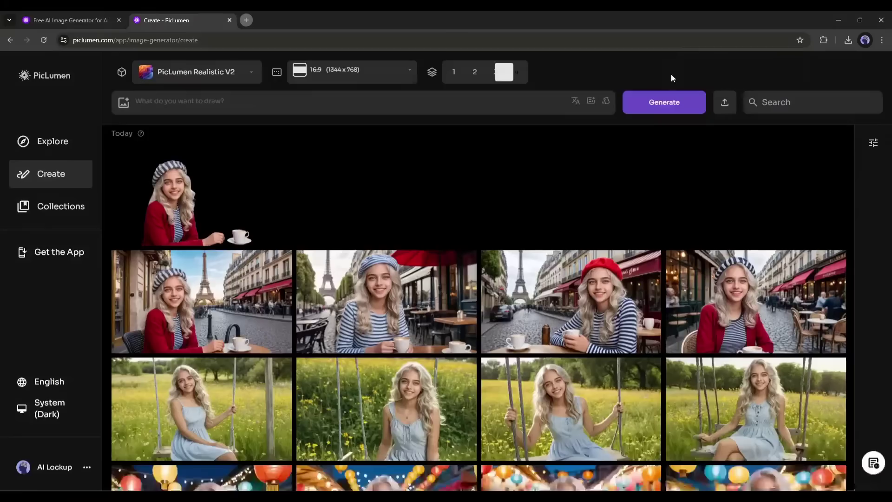
Step: Upscale the original café image 2x to 2688 x 1536 with lowered redraw strength
click(198, 301)
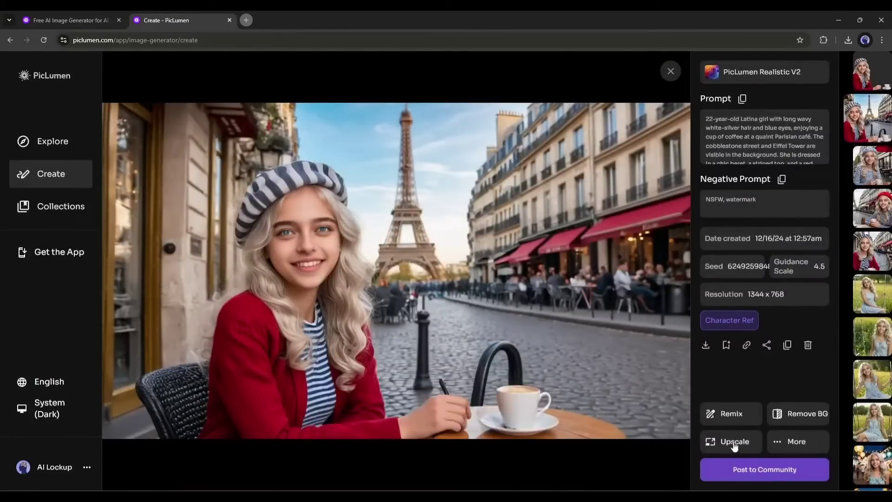
click(714, 444)
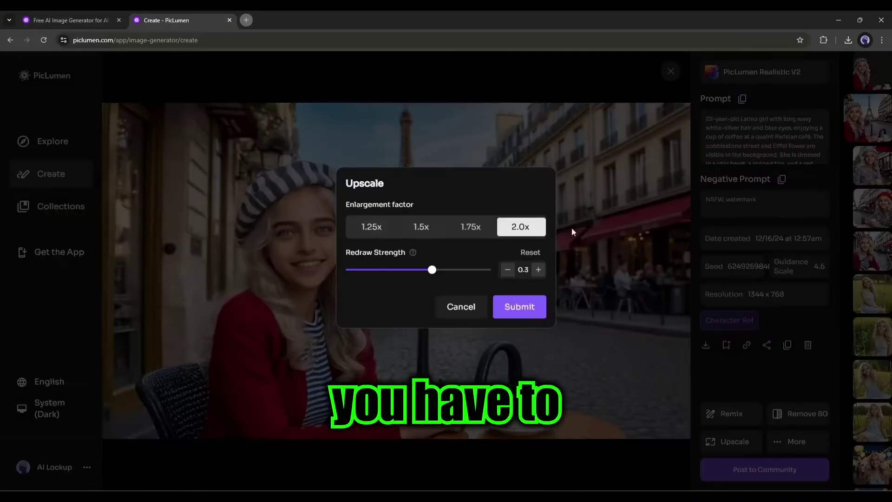
drag(433, 271, 415, 274)
click(521, 308)
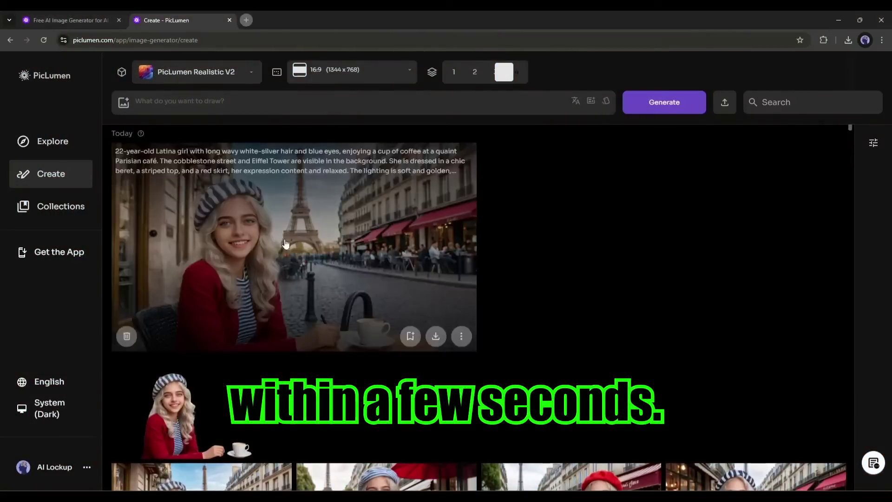
click(286, 244)
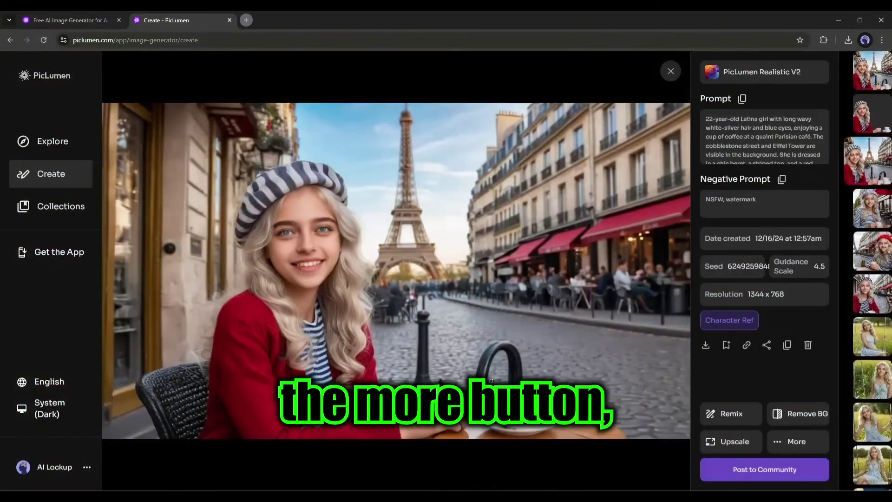
Step: Create a Vary variation of the café image with the degree set to Subtle
click(793, 451)
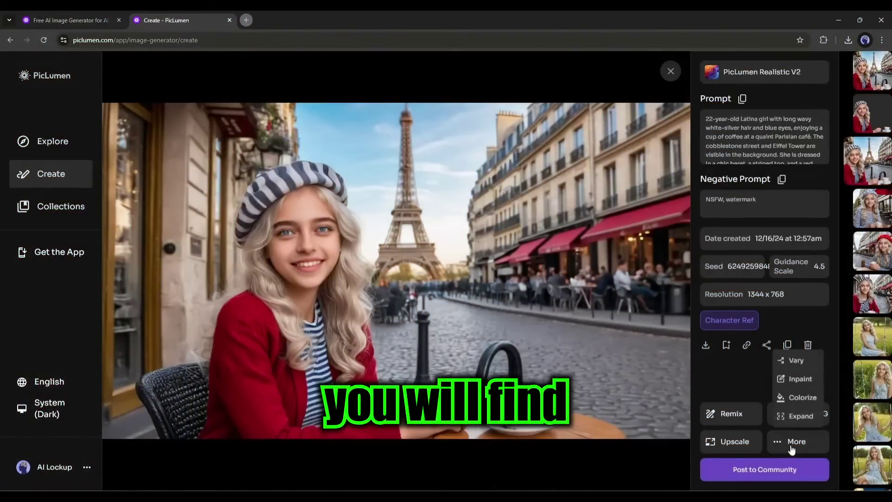
click(798, 363)
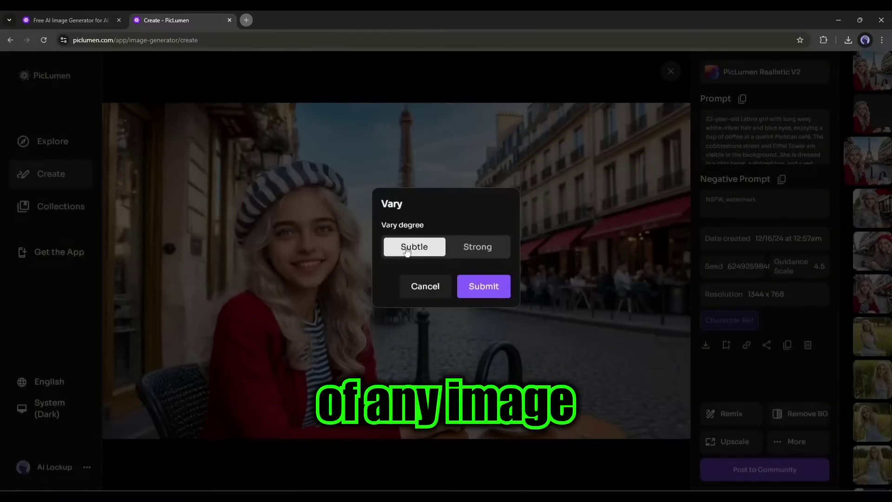
click(482, 256)
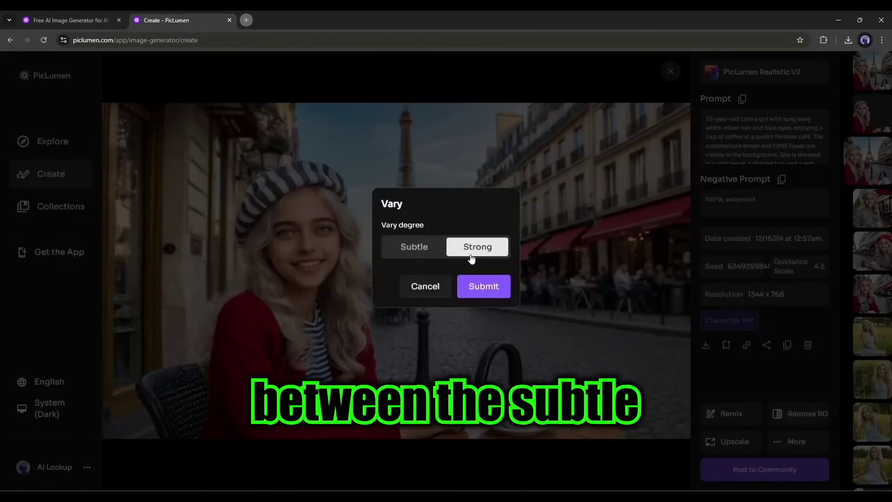
click(418, 253)
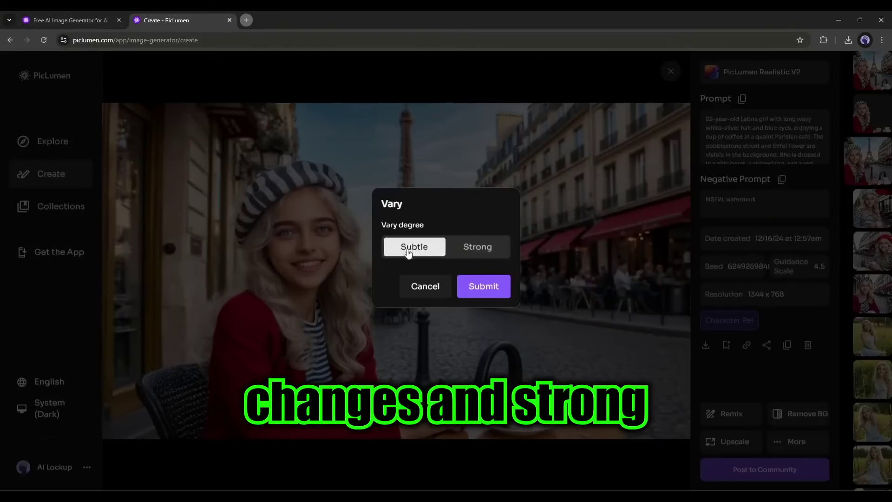
click(478, 289)
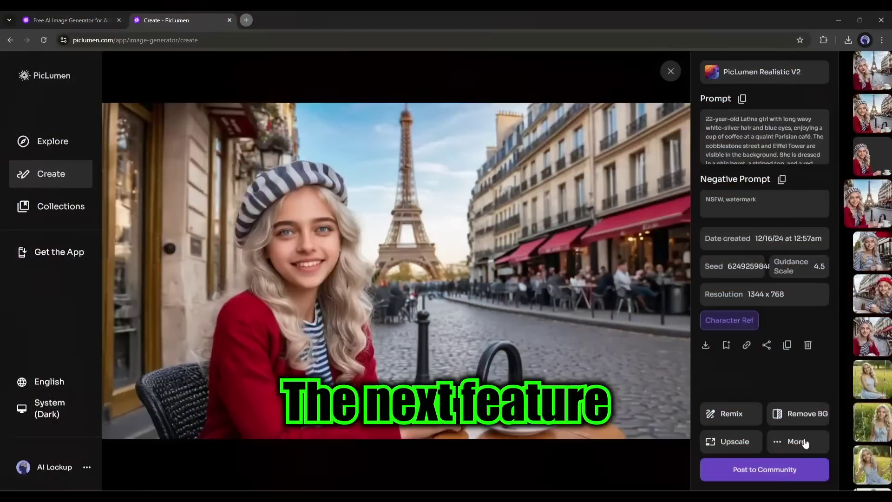
click(797, 442)
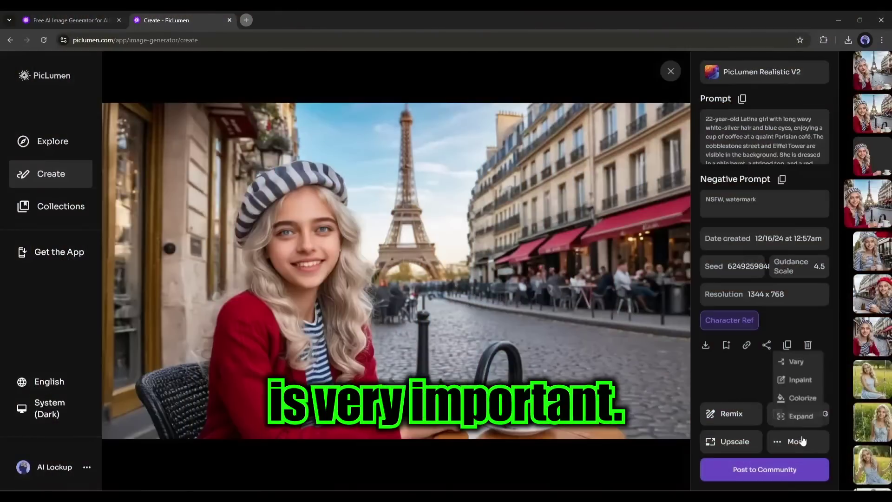
Step: Inpaint the masked coffee cup with the prompt 'ice cream' and open the result
click(800, 380)
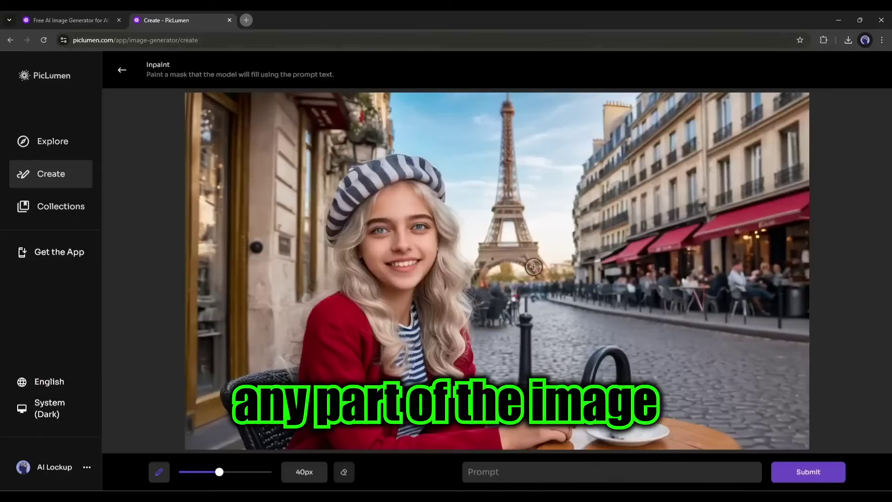
click(648, 411)
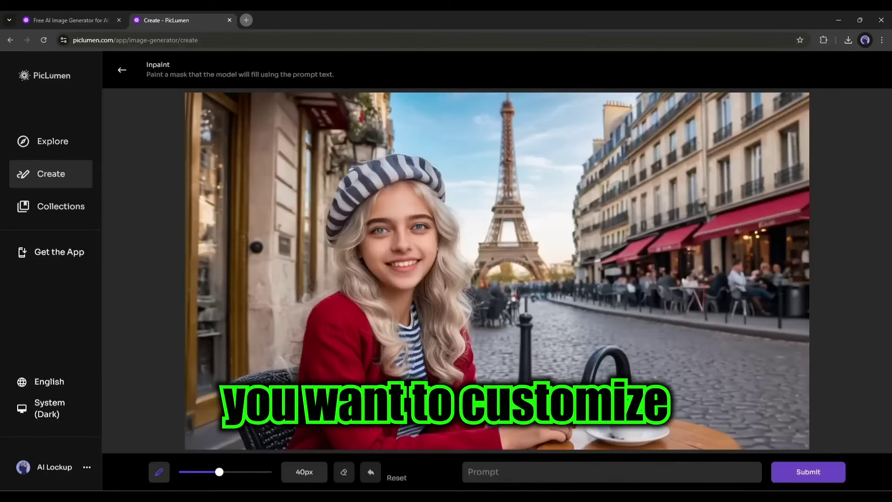
drag(655, 407, 597, 434)
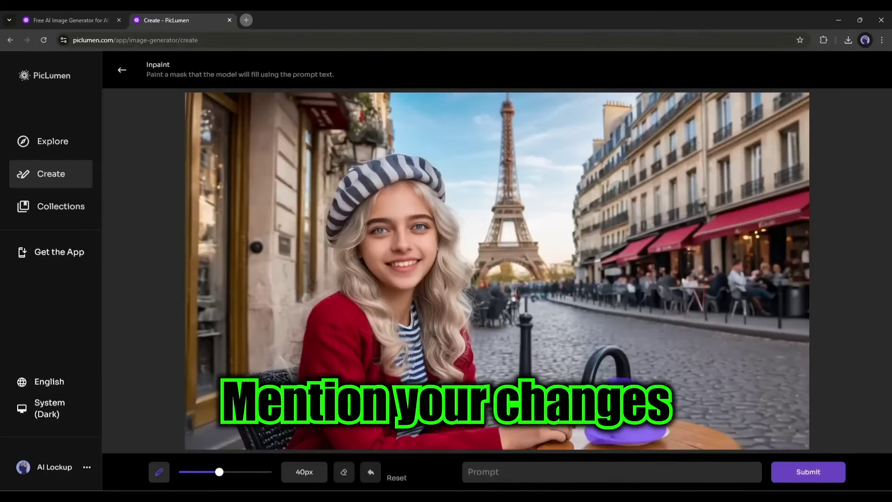
click(556, 472)
text(ice cream)
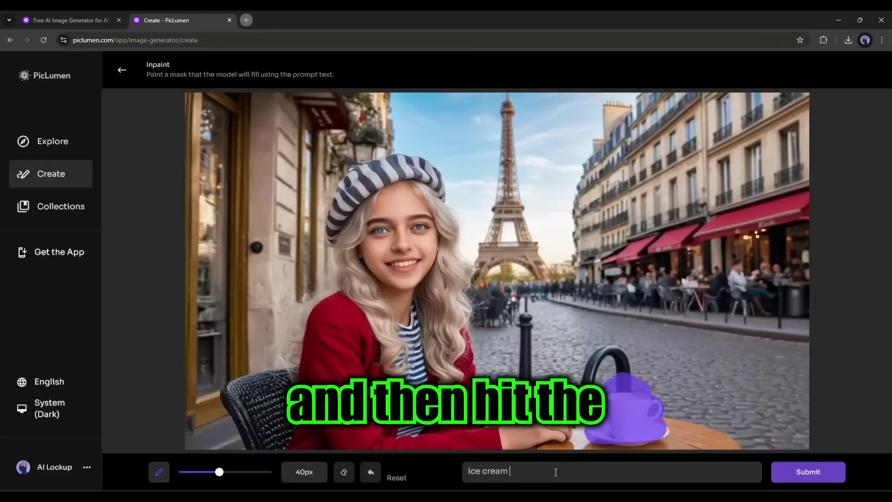
click(808, 472)
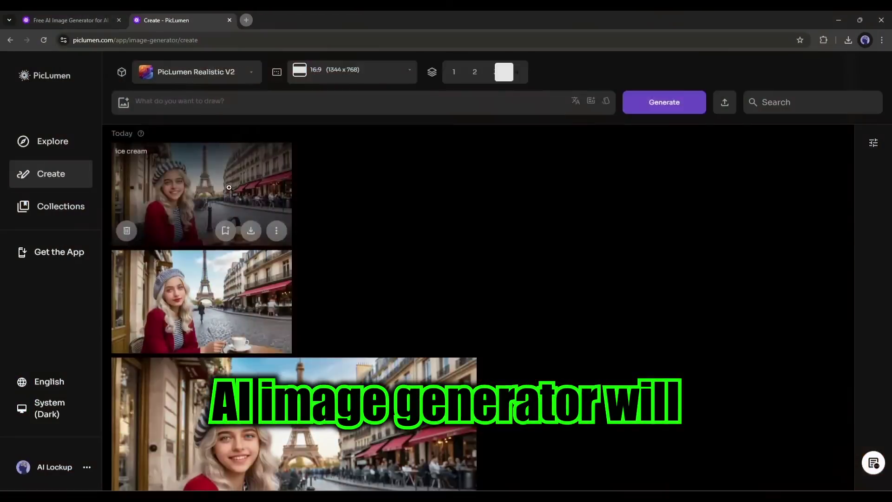
click(201, 190)
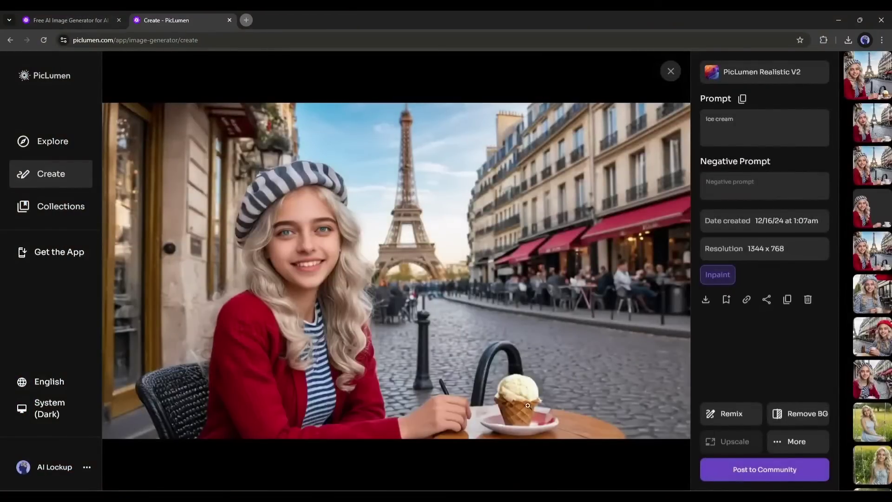
click(785, 445)
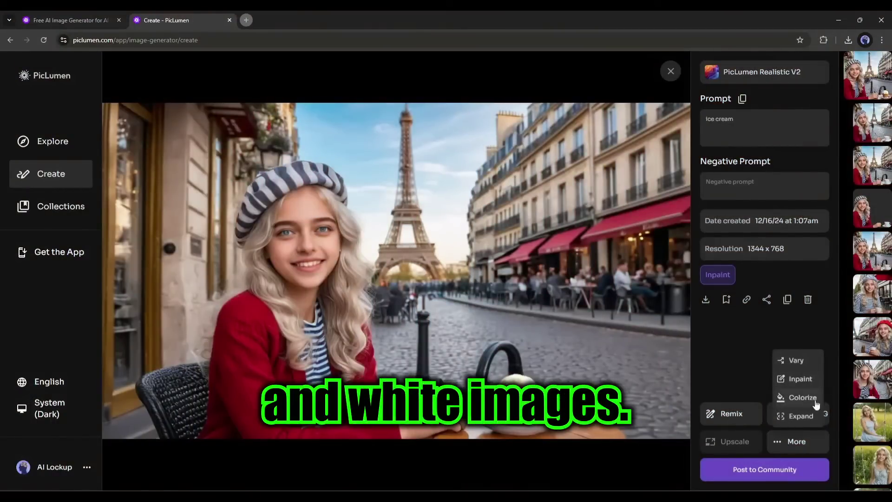
Step: Expand the ice cream image's canvas upward to about 1344 x 1080 and view it
click(795, 418)
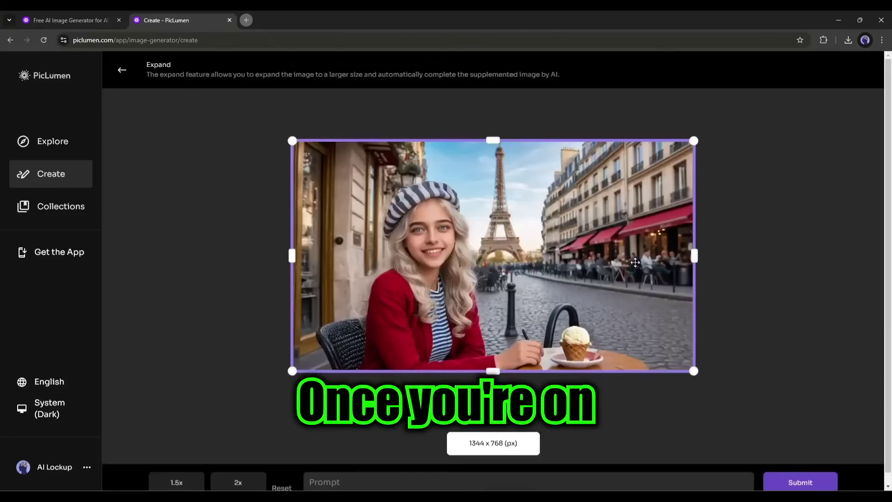
drag(496, 141, 495, 100)
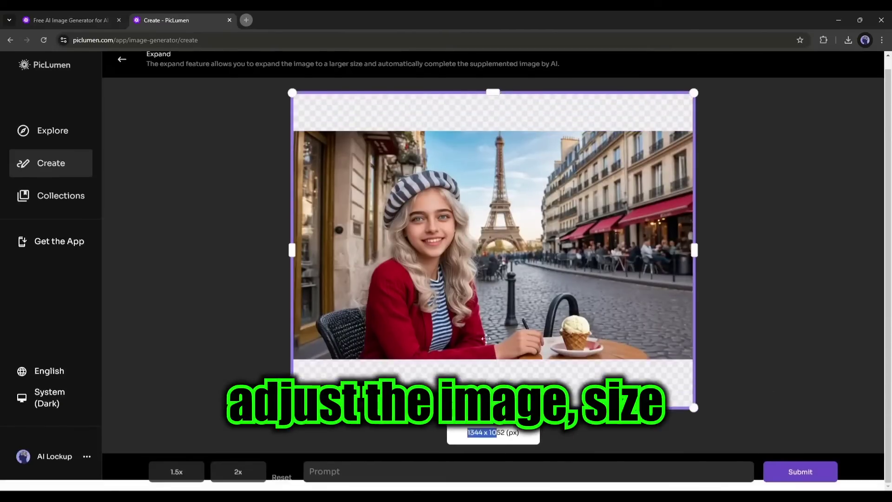
drag(486, 338, 486, 387)
drag(494, 92, 493, 95)
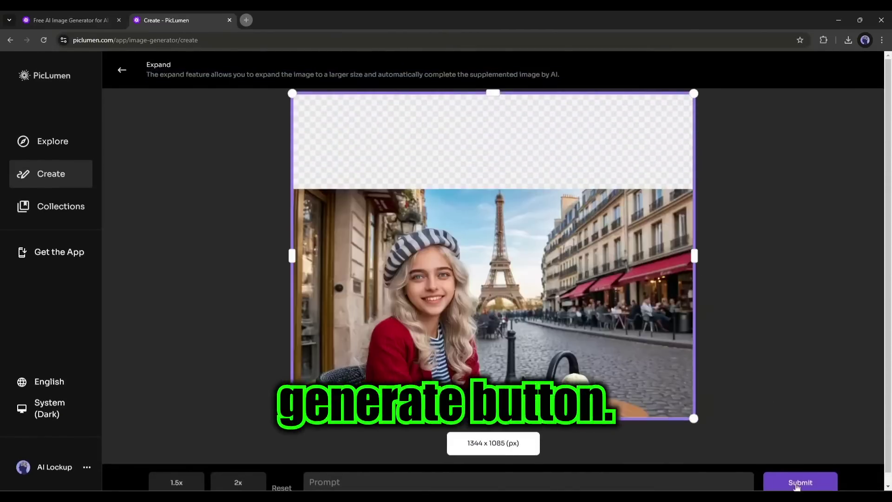
click(797, 483)
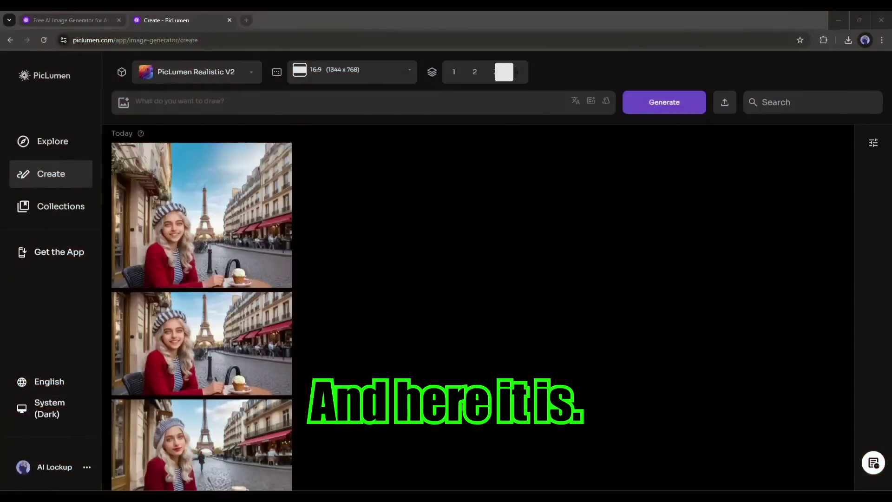
click(231, 209)
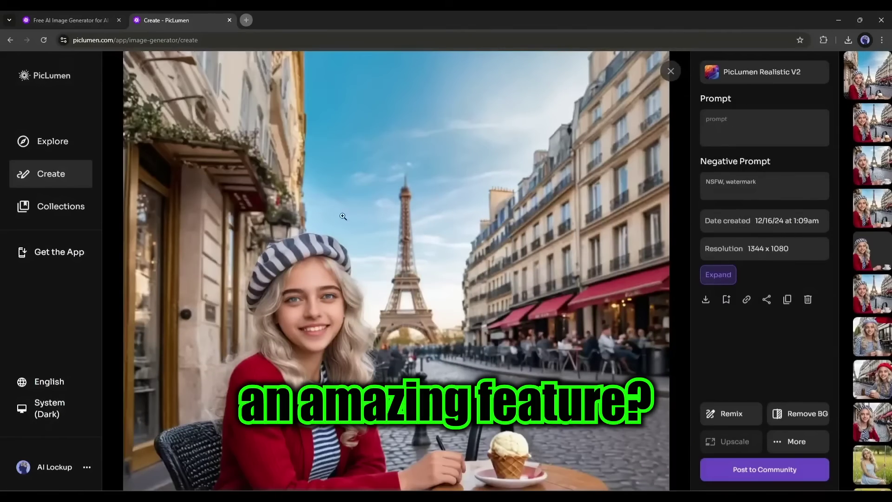
click(671, 71)
Step: Scroll down and back up through the gallery of earlier character generations
scroll(307, 276, down, 3)
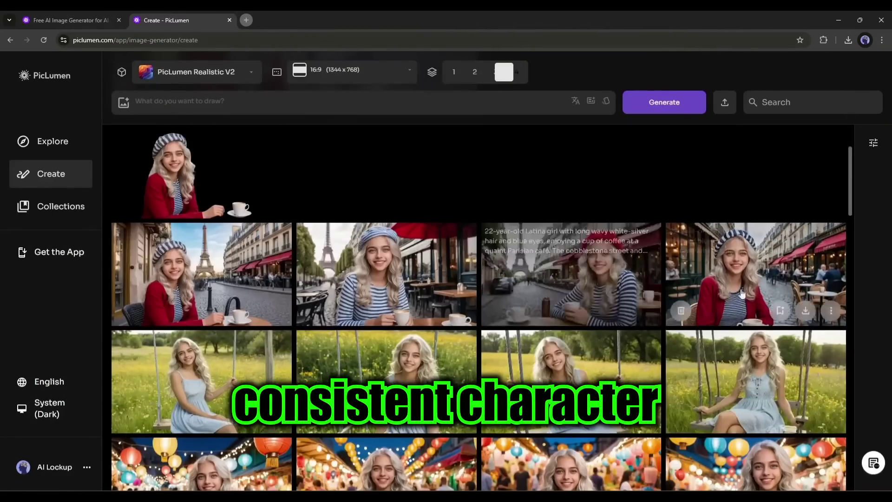
scroll(306, 270, down, 3)
scroll(306, 261, down, 10)
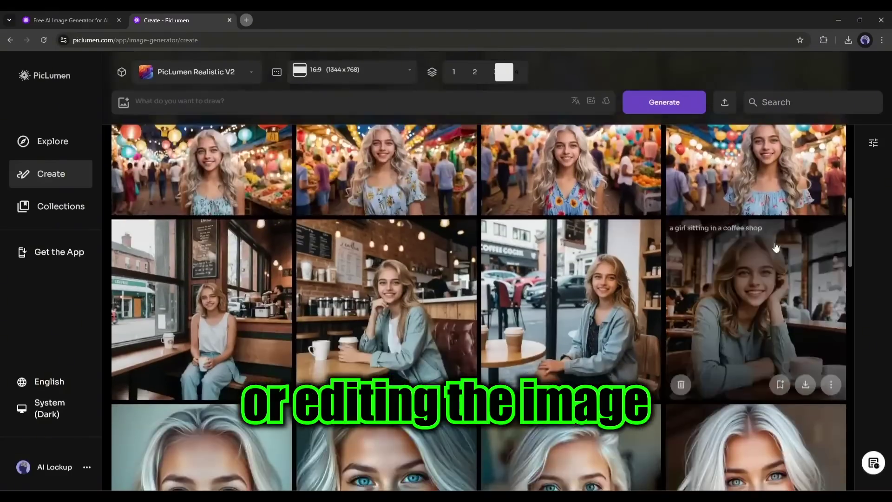
scroll(343, 303, down, 10)
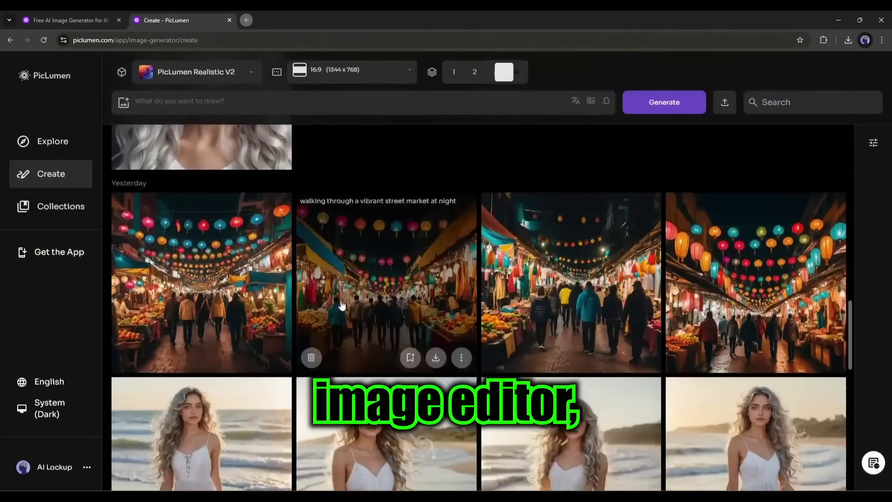
scroll(346, 305, down, 6)
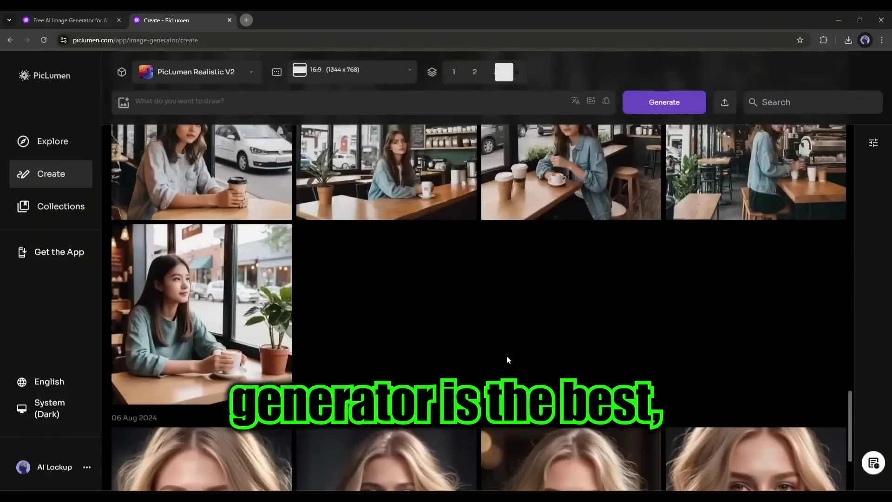
scroll(599, 357, up, 12)
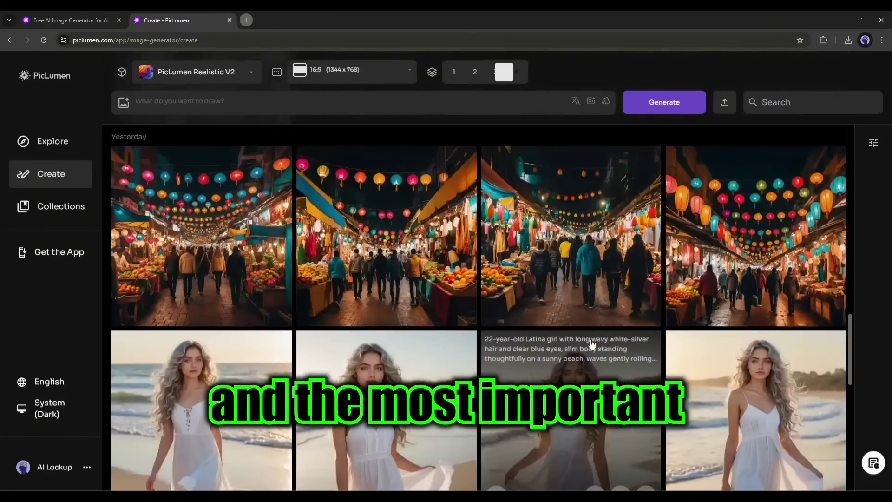
scroll(592, 341, up, 15)
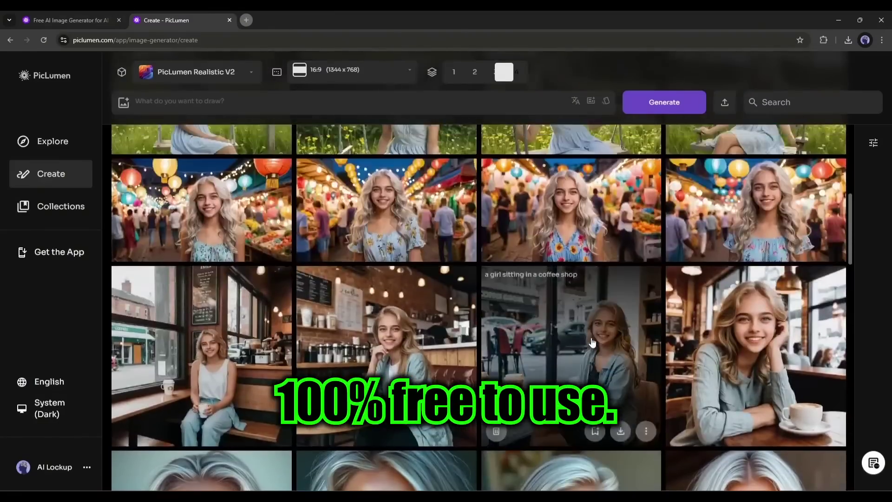
scroll(591, 341, up, 8)
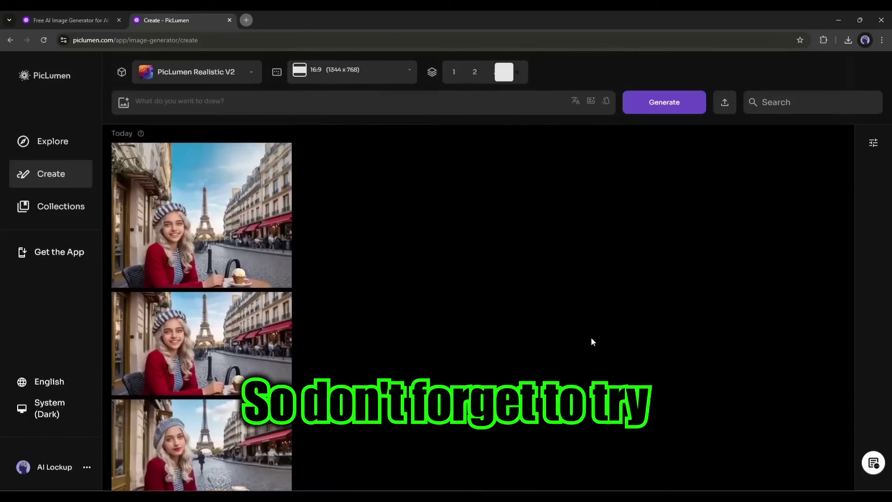
scroll(465, 205, down, 6)
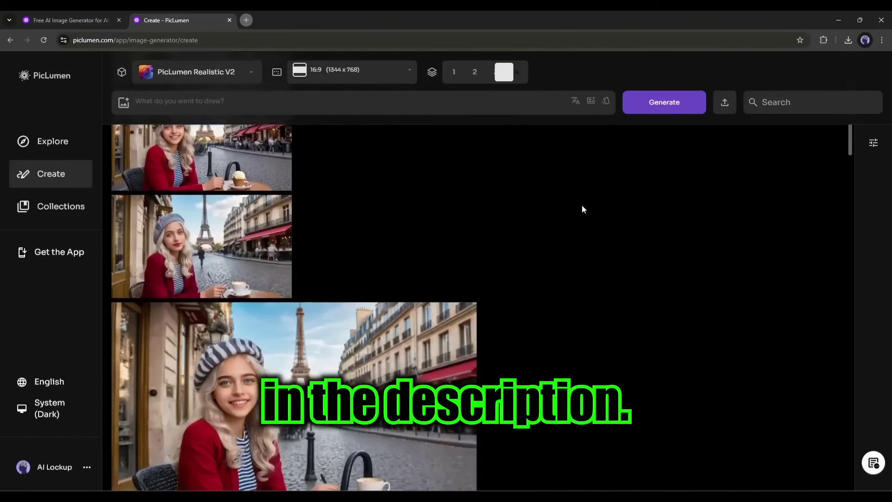
scroll(405, 195, down, 6)
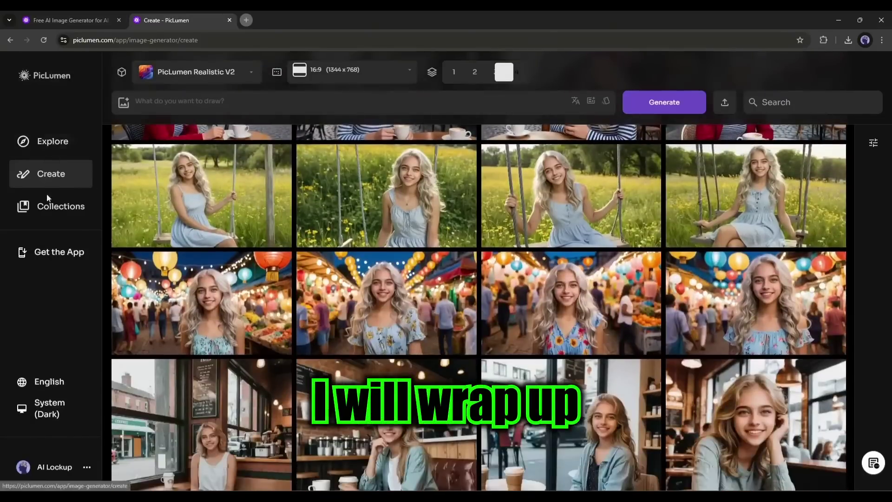
click(47, 207)
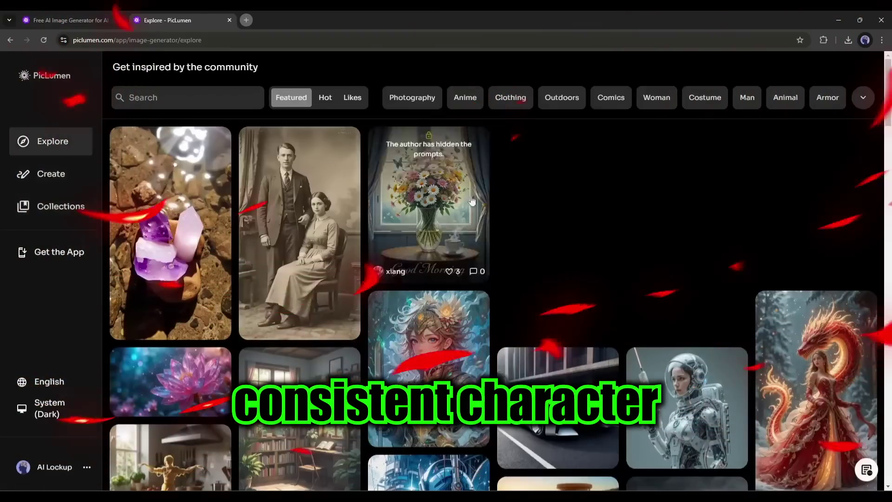
Step: Pick the Comics category chip to filter the Explore community images
click(625, 105)
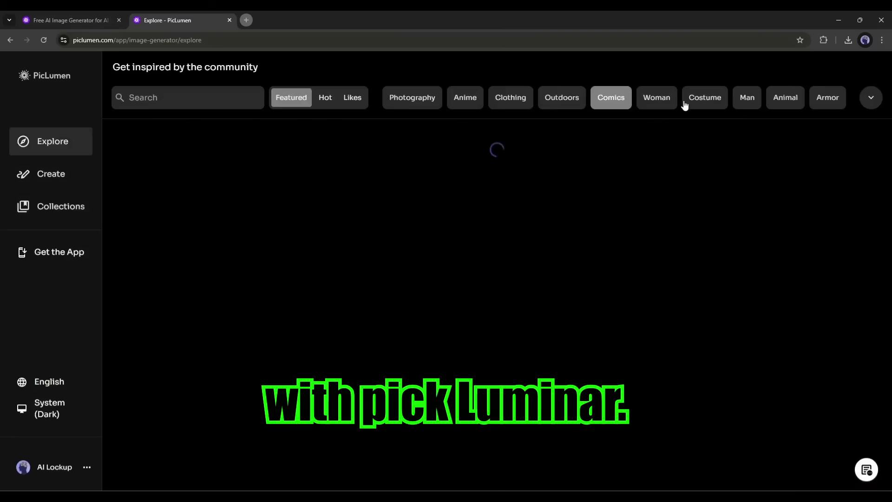